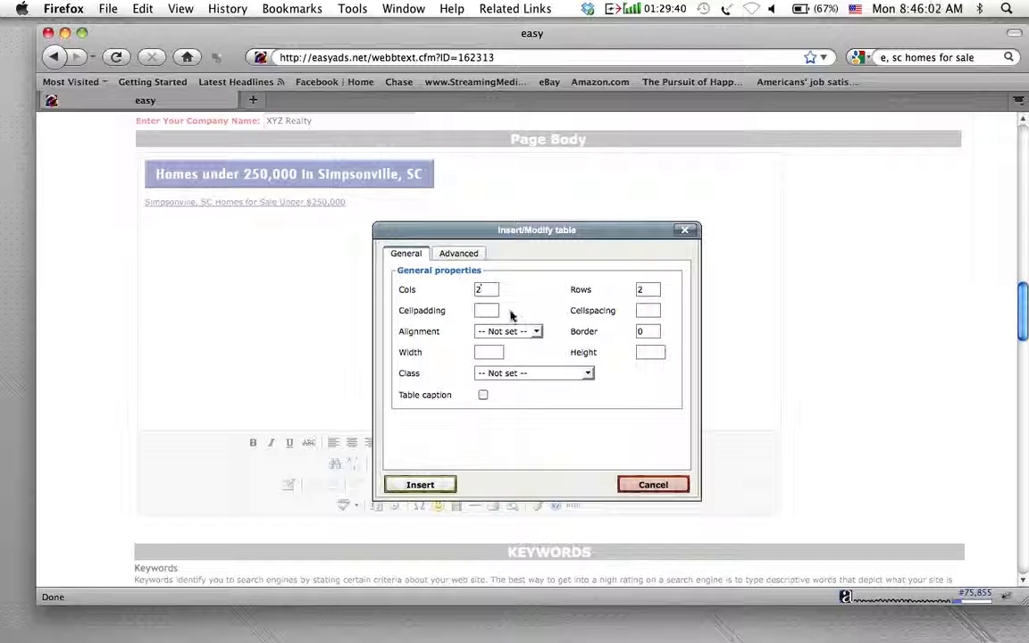
Step: Insert a table with 2 columns and 1 row below the Simpsonville homes link in the page body
left_click(483, 289)
double_click(652, 289)
type("1")
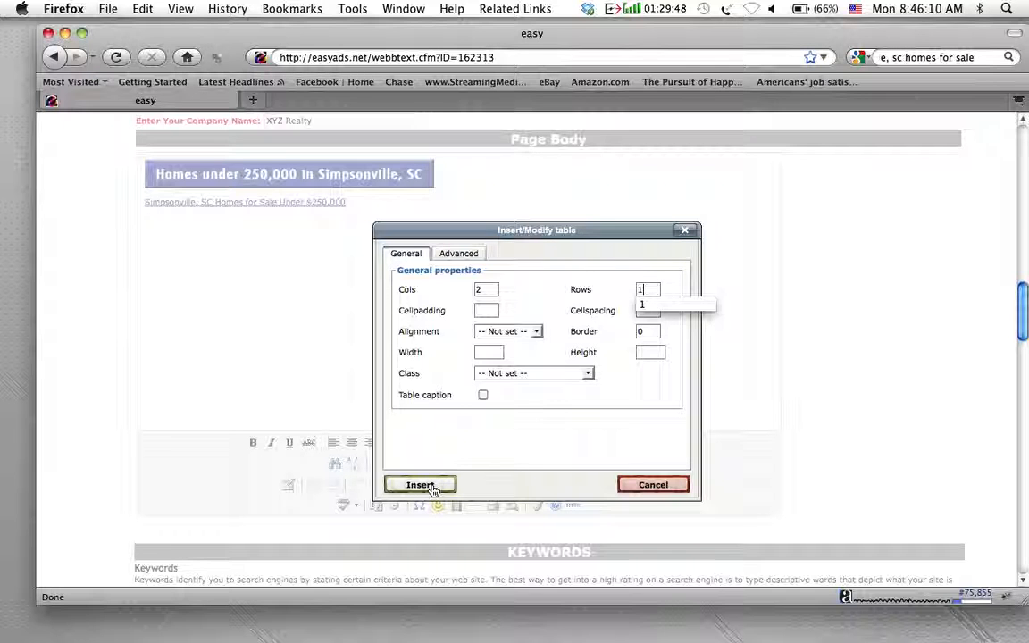
left_click(459, 256)
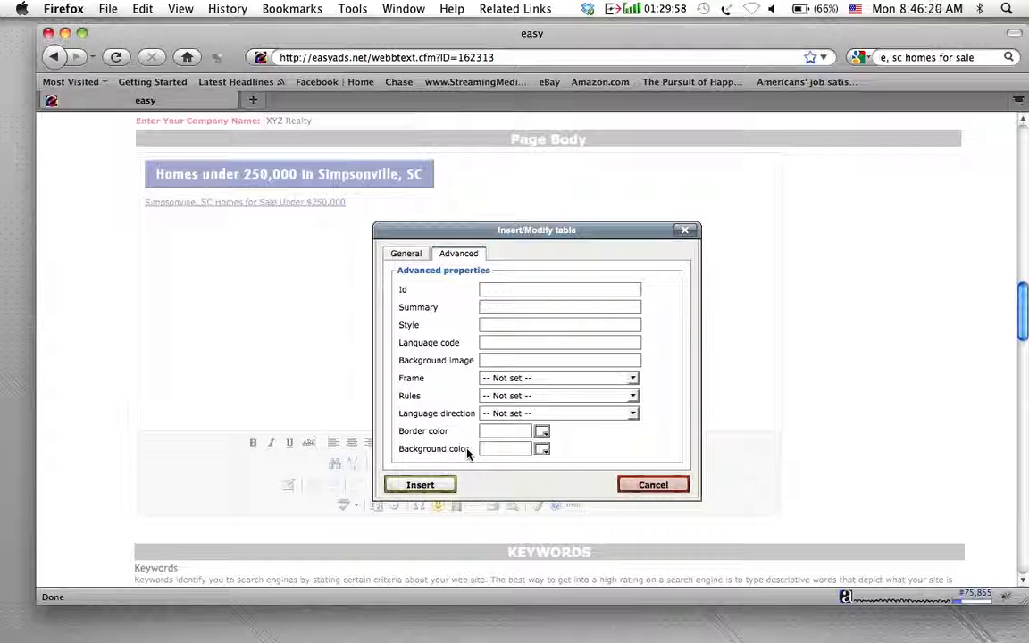
left_click(419, 485)
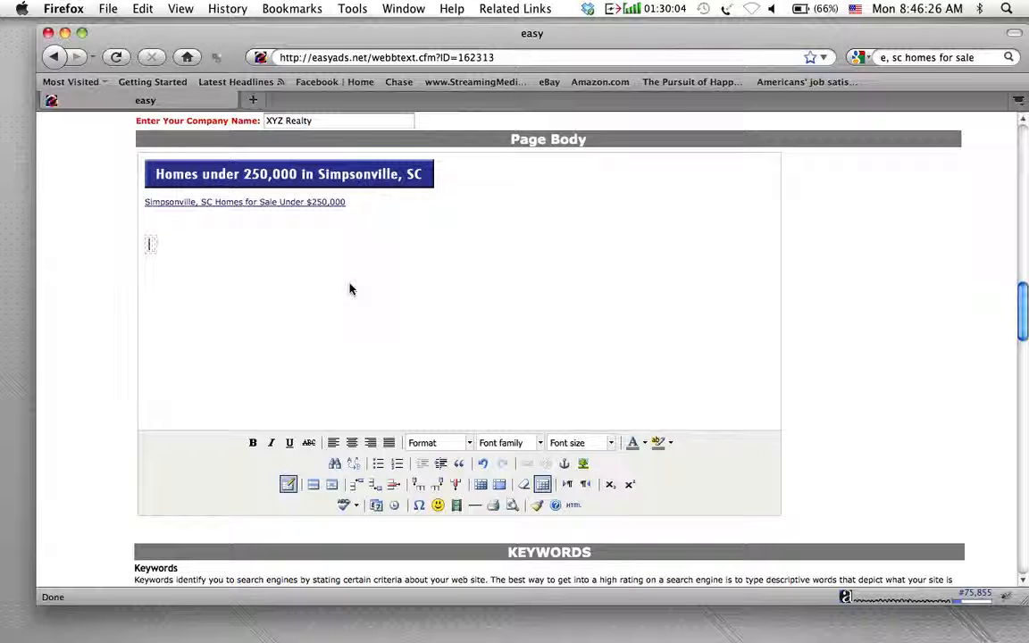
Step: Enter "Homes Under 300,000" in the table's first cell and "Homes Over 300,000" in the second cell
type("HOme")
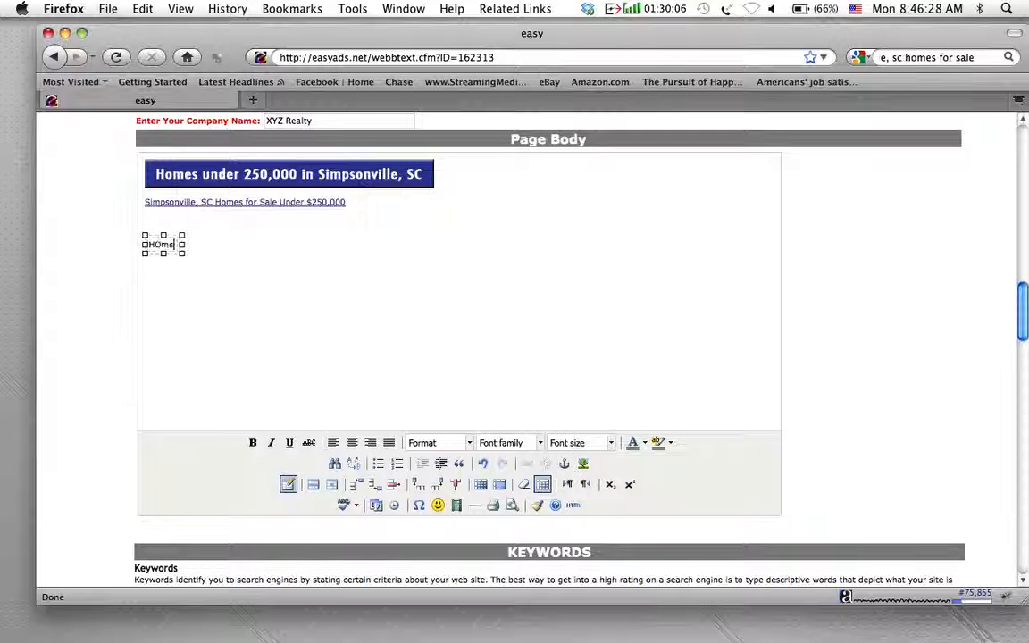
key("BackSpace")
key("BackSpace")
key("BackSpace")
type("omes Under 300,000")
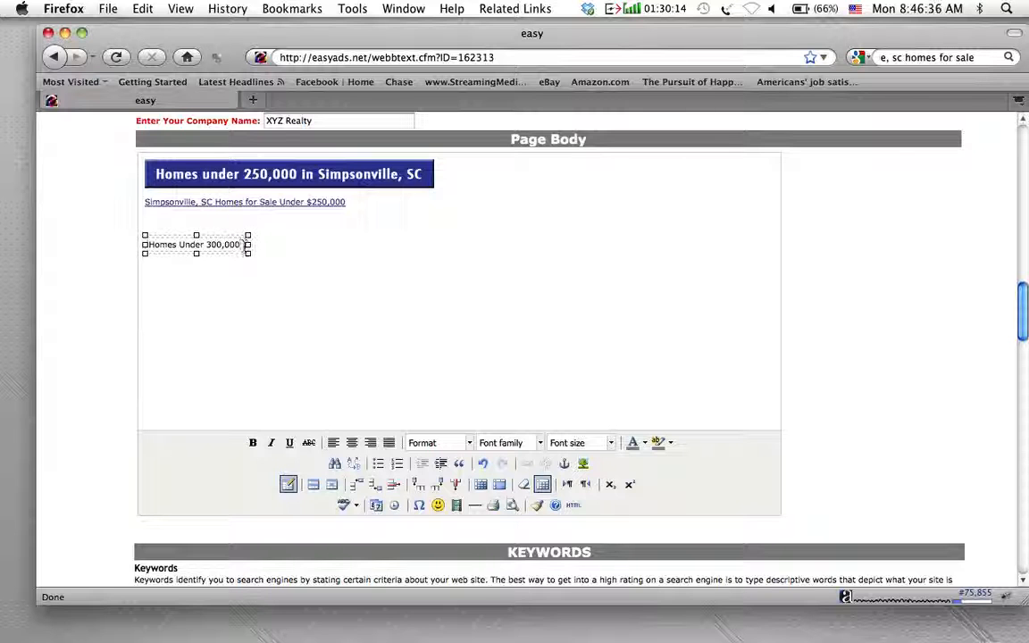
type(" Homes Over 300")
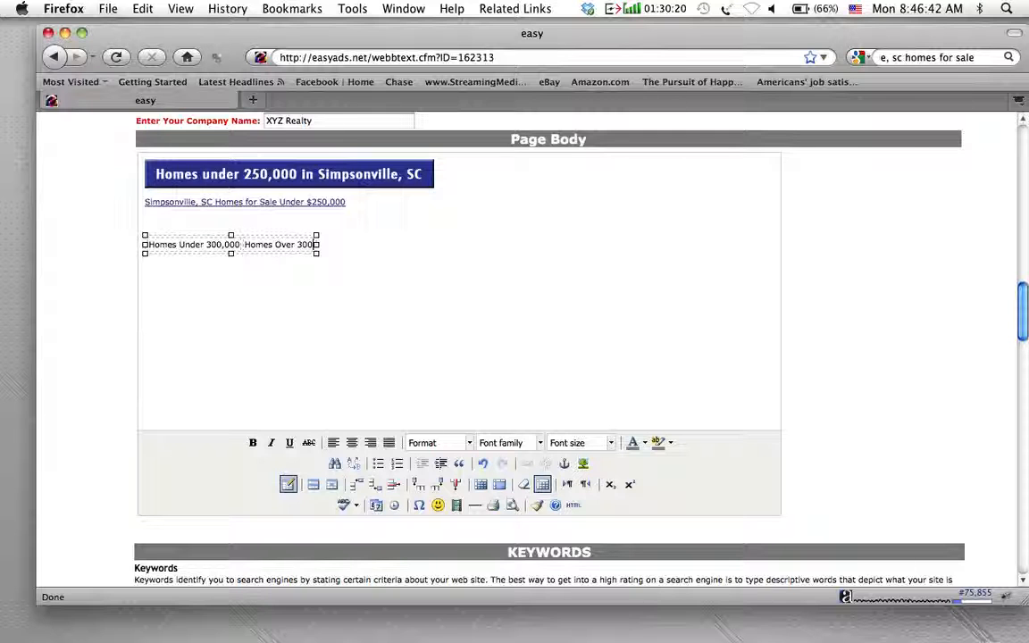
type(",000")
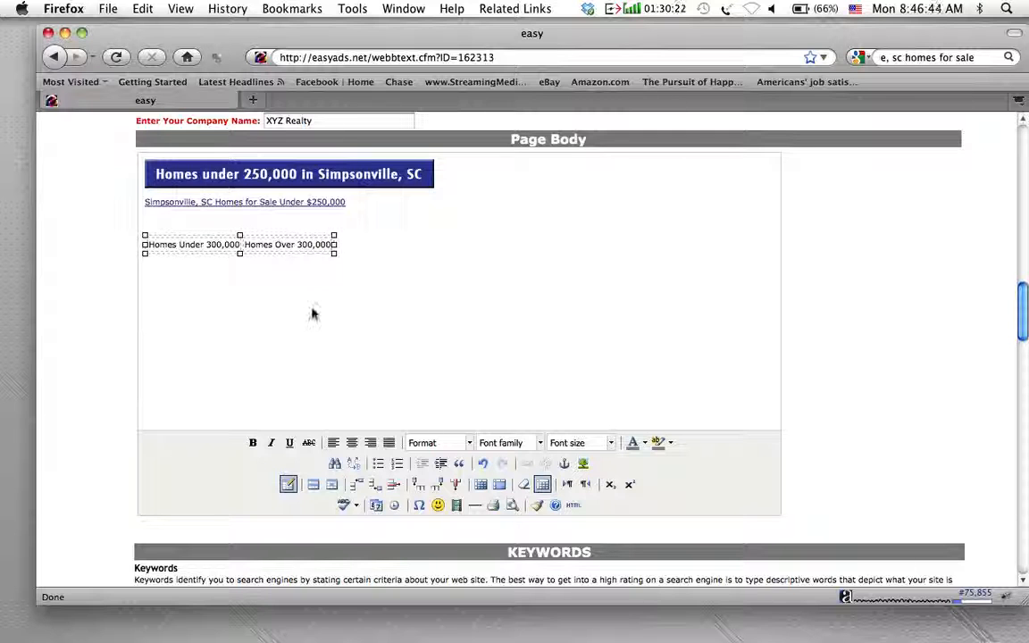
Step: Set the text in both table cells to font size 3 (12pt)
left_click(311, 313)
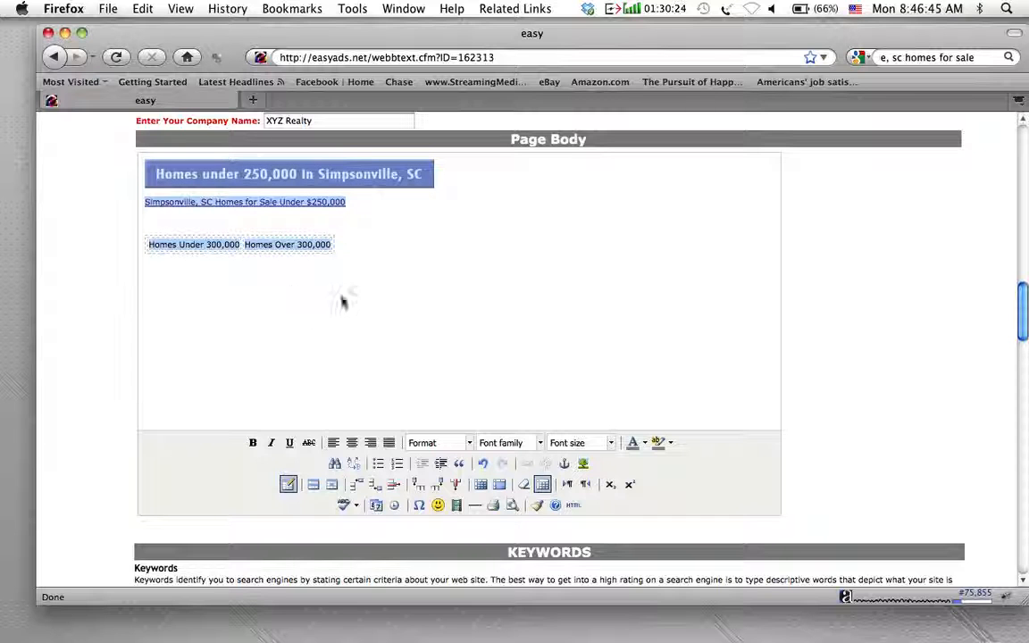
left_click(330, 246)
left_click_drag(332, 245, 148, 244)
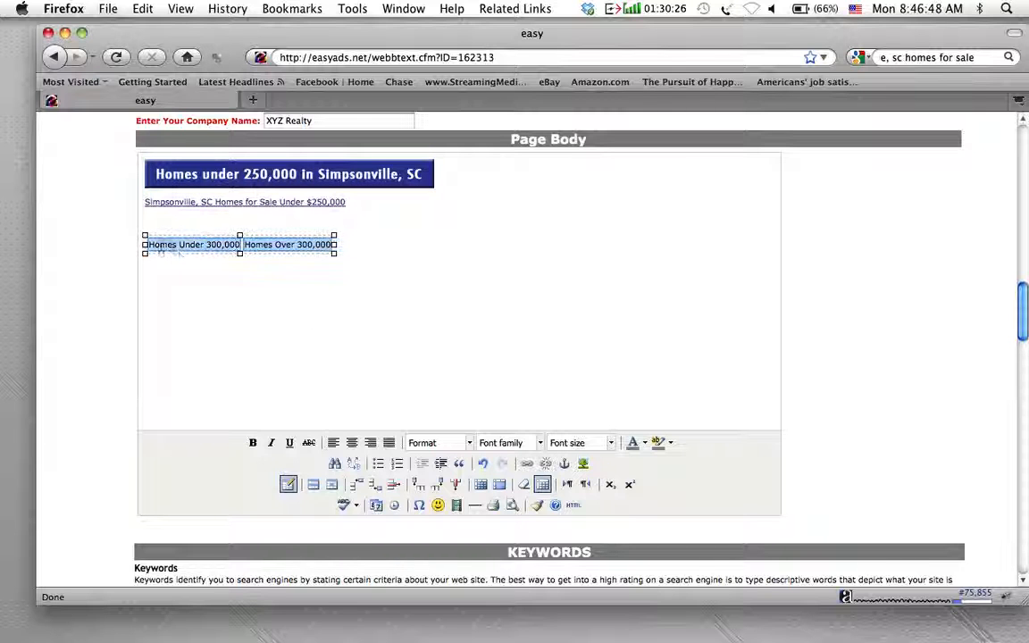
left_click(611, 443)
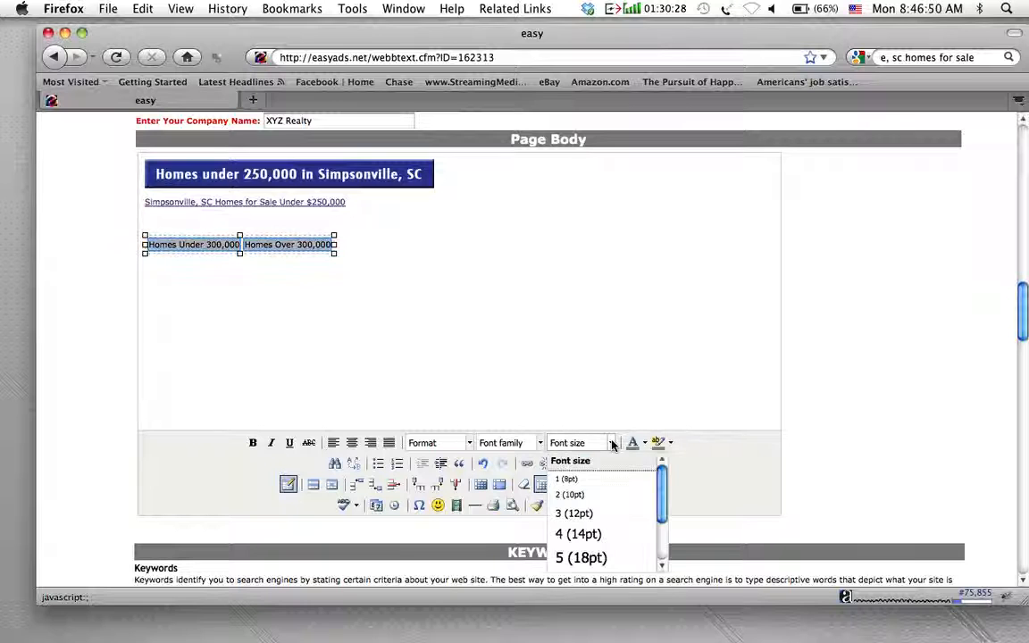
left_click(589, 513)
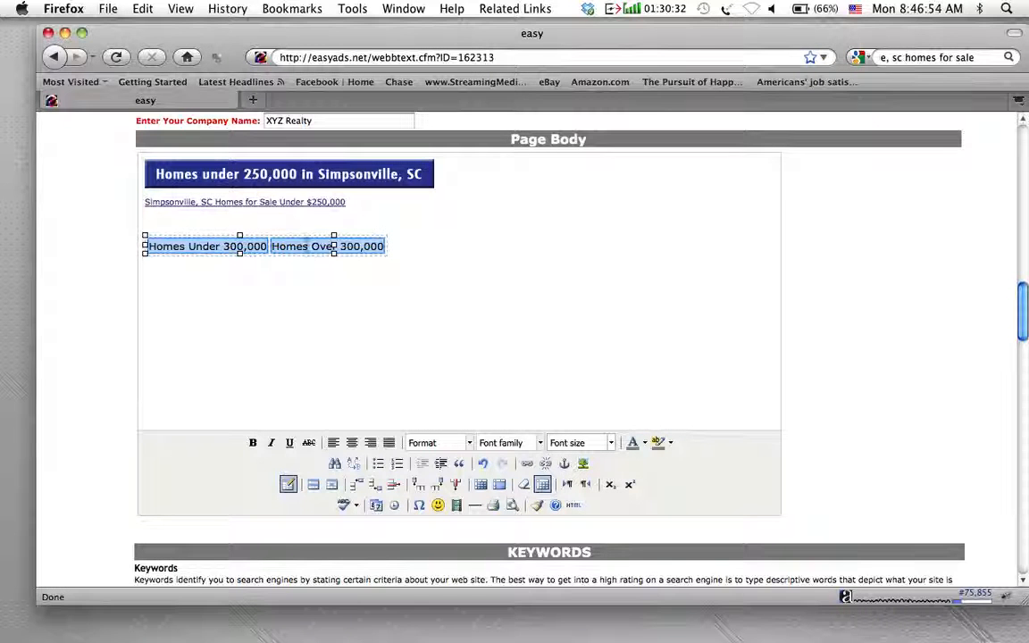
left_click(308, 246)
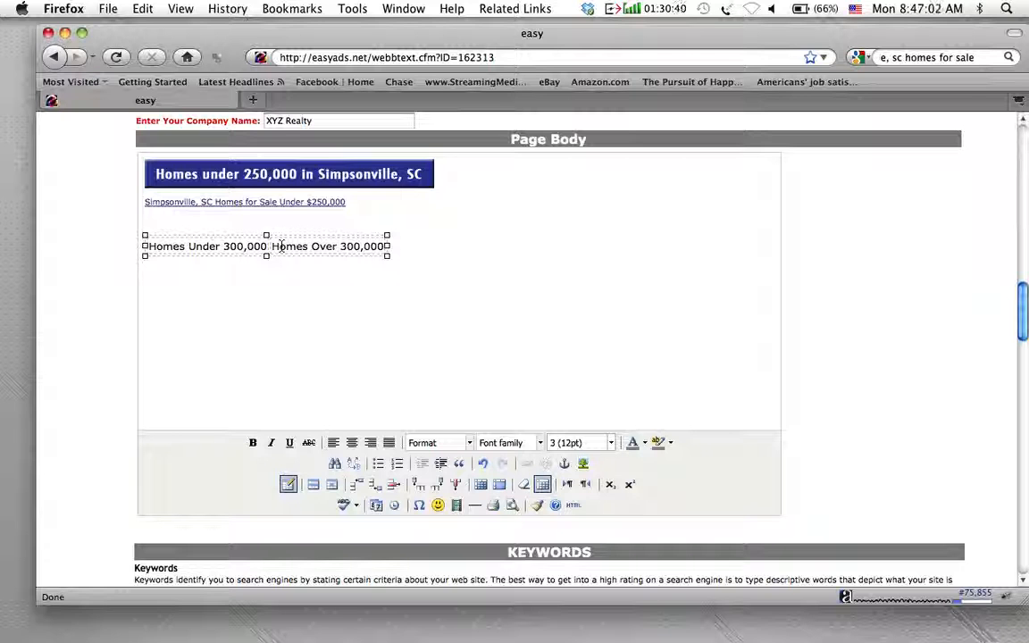
left_click(363, 246)
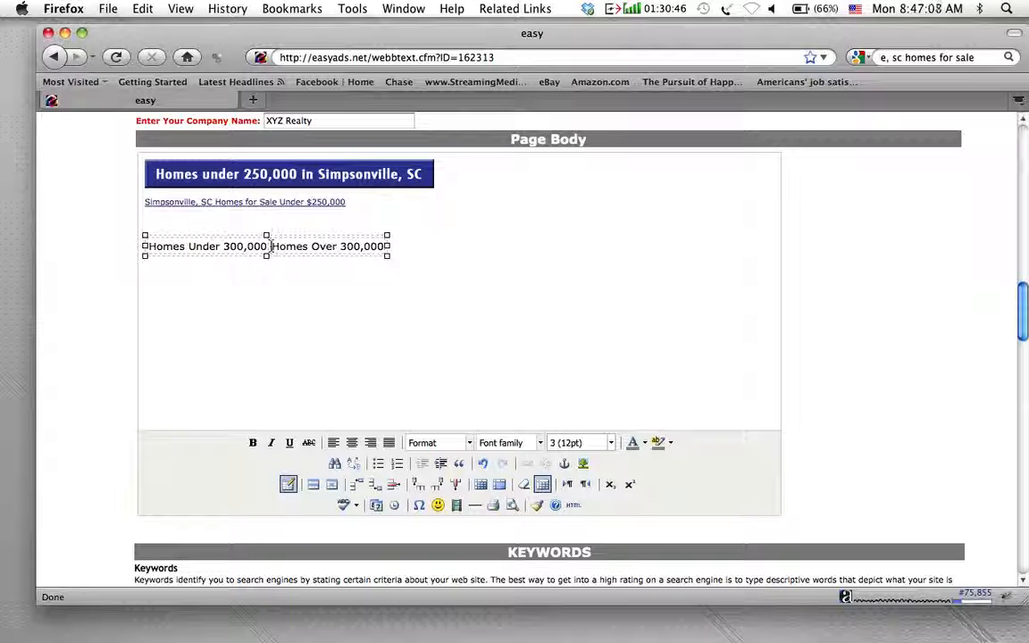
left_click(228, 245)
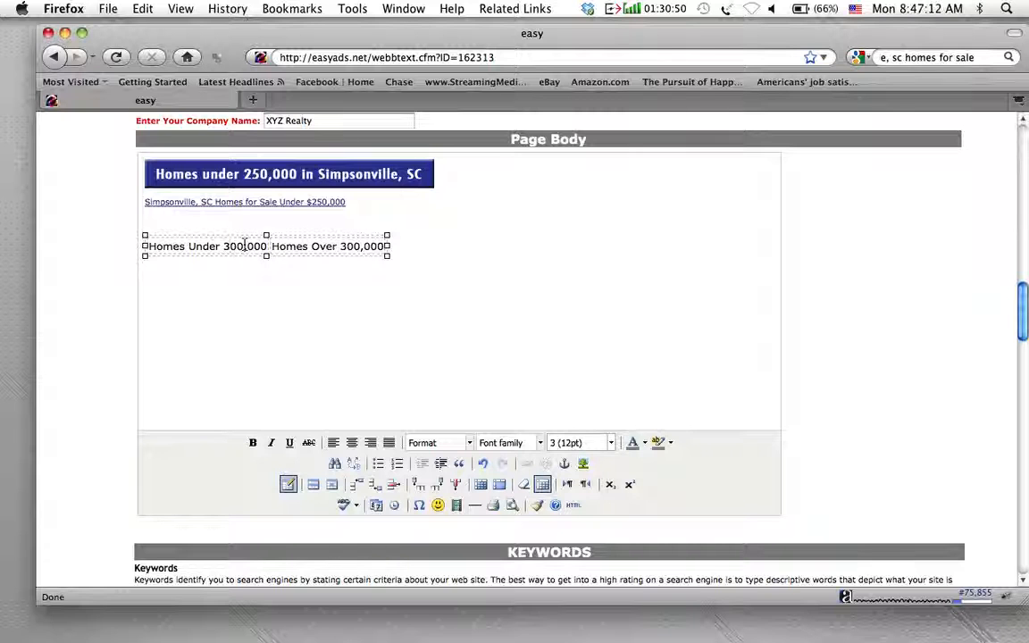
left_click(330, 485)
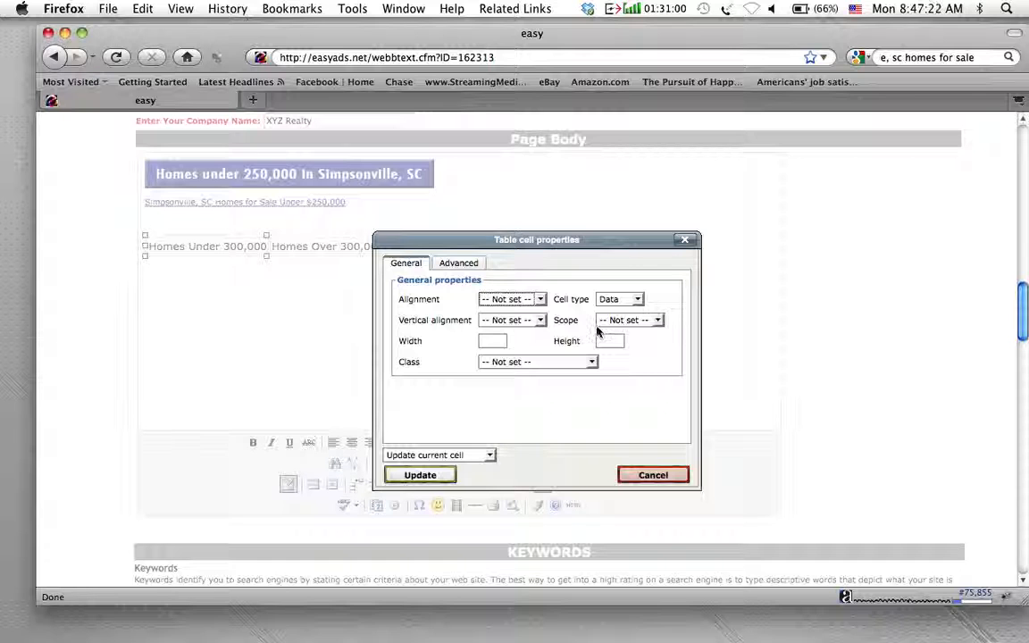
left_click(455, 264)
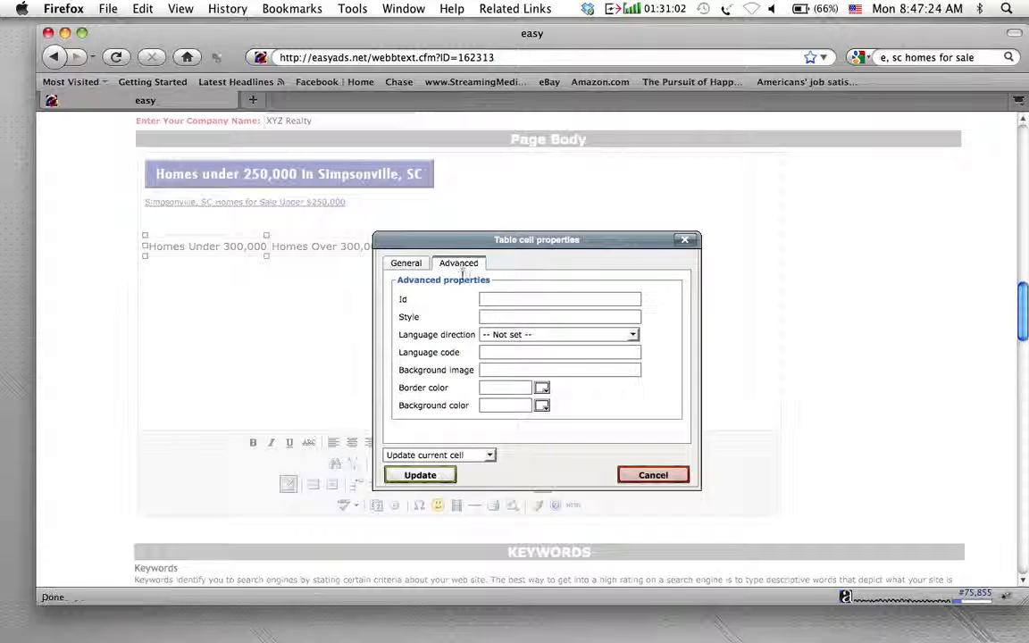
left_click(542, 406)
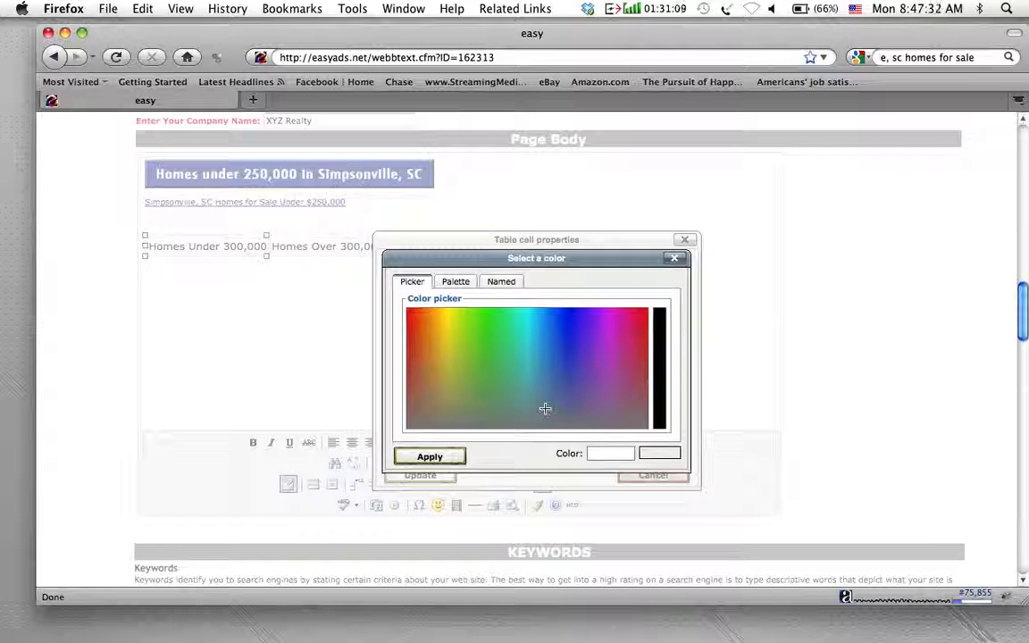
left_click(565, 336)
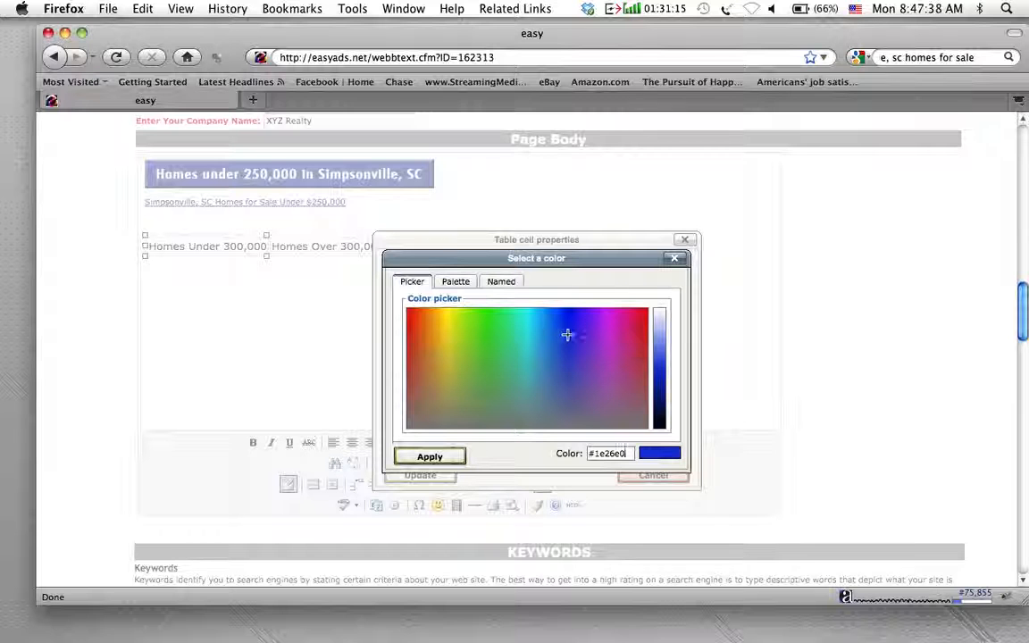
left_click(674, 261)
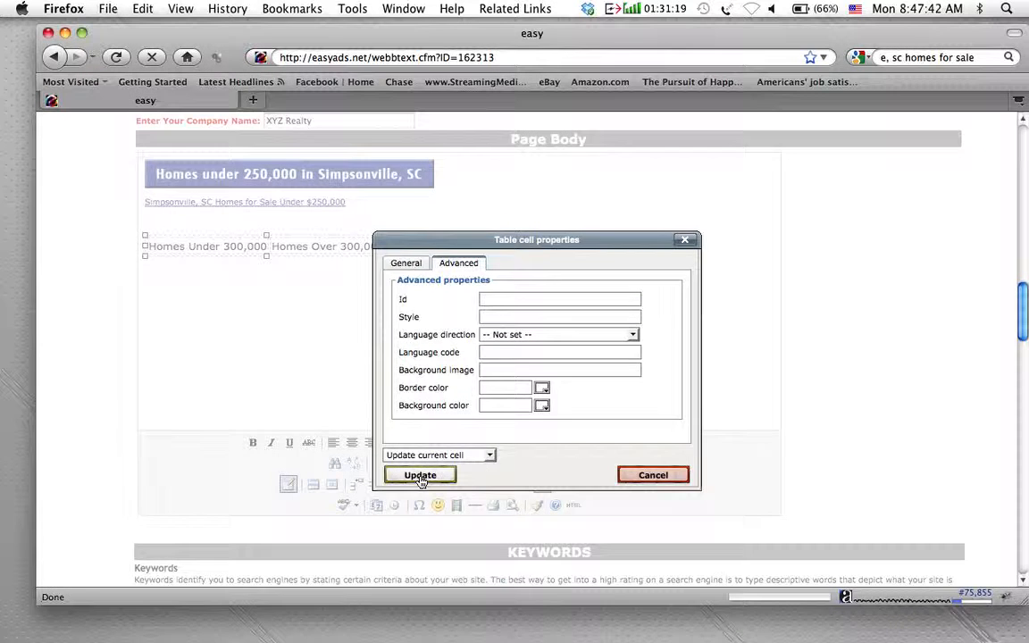
left_click(420, 475)
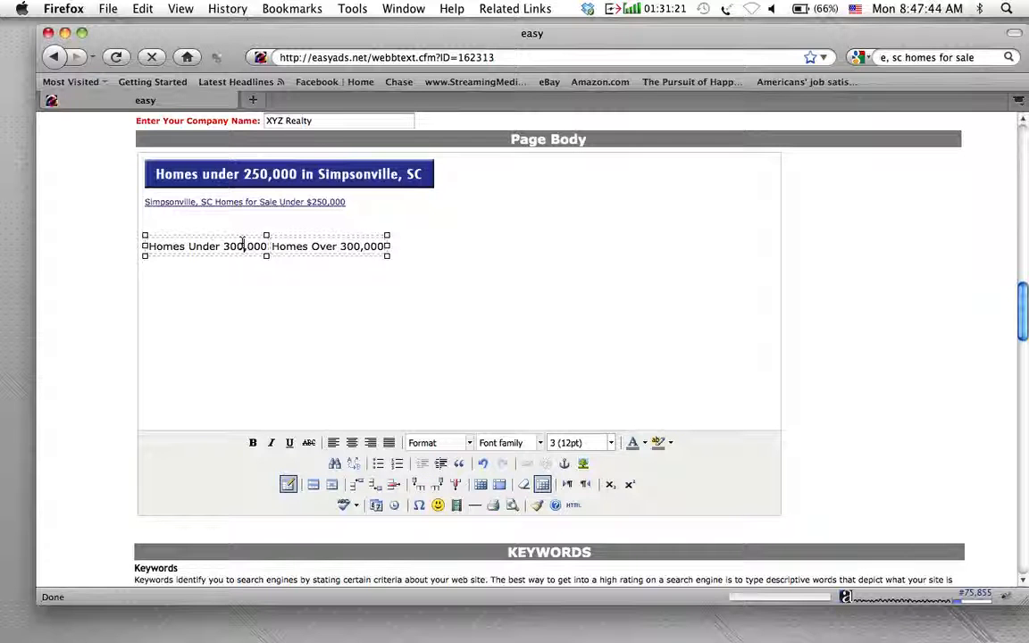
Step: Set the background color of the "Homes Under 300,000" cell to blue #4816e8
left_click(332, 484)
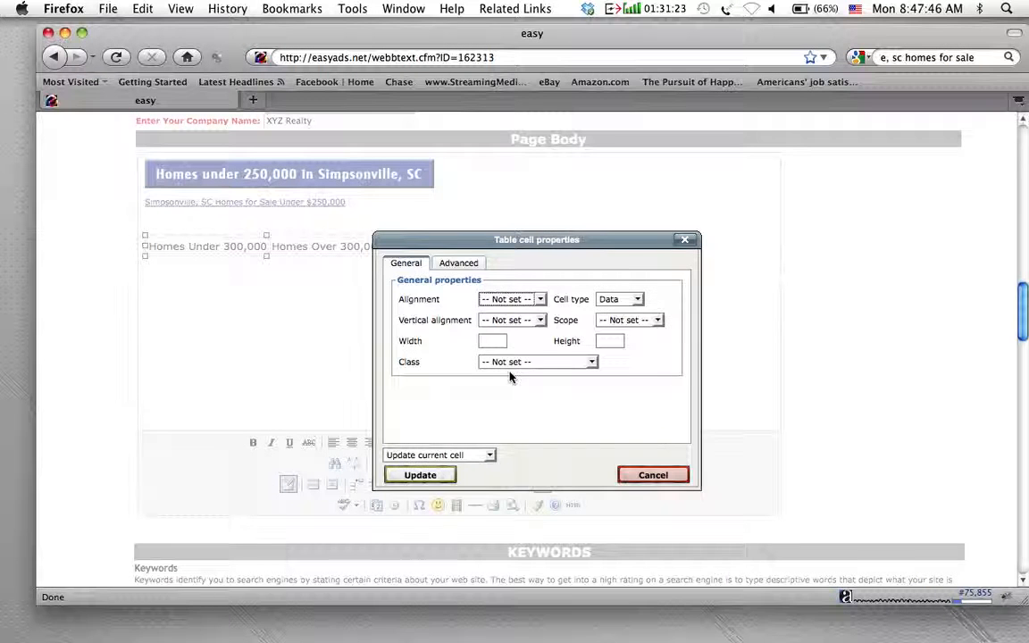
left_click(458, 263)
left_click(540, 406)
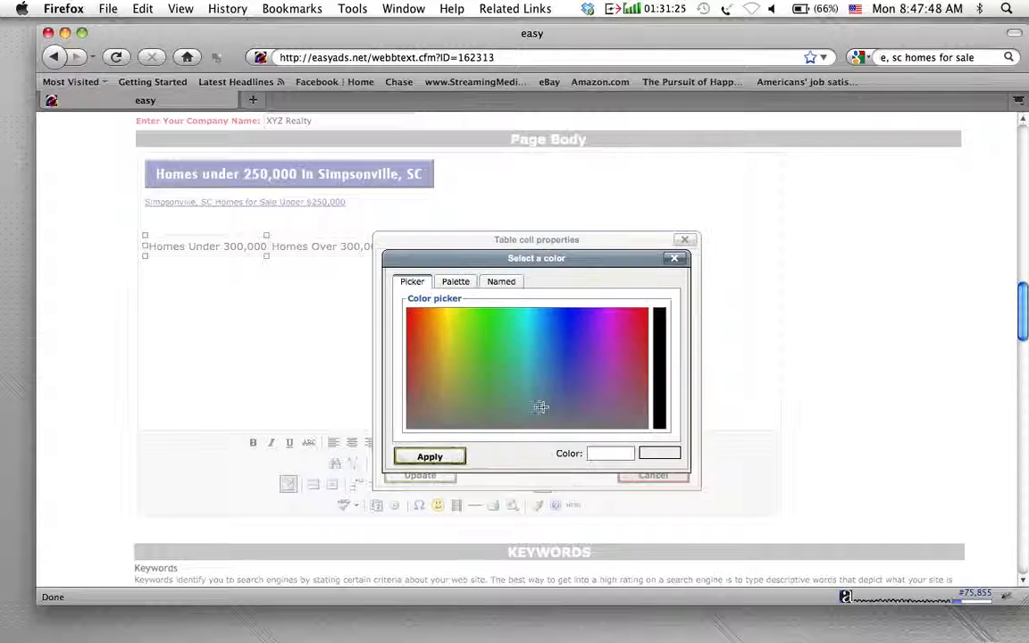
left_click(571, 328)
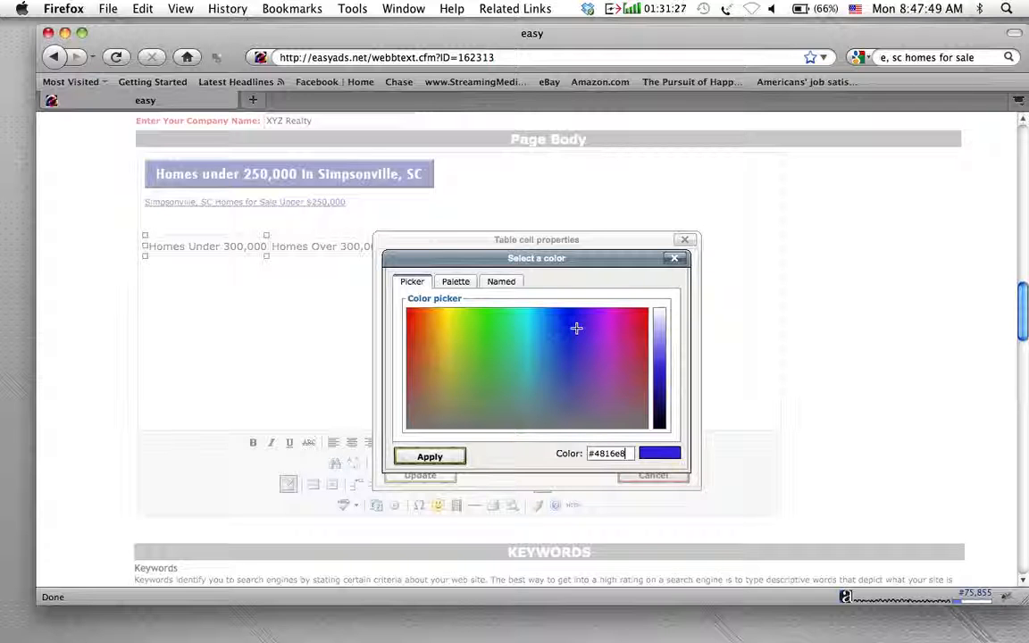
left_click(430, 457)
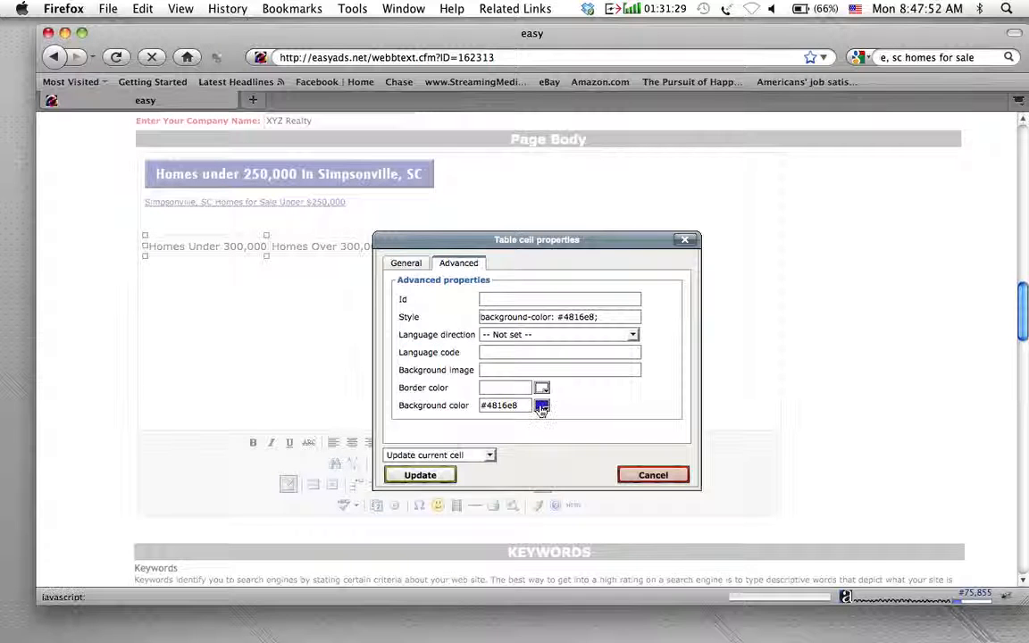
left_click(419, 474)
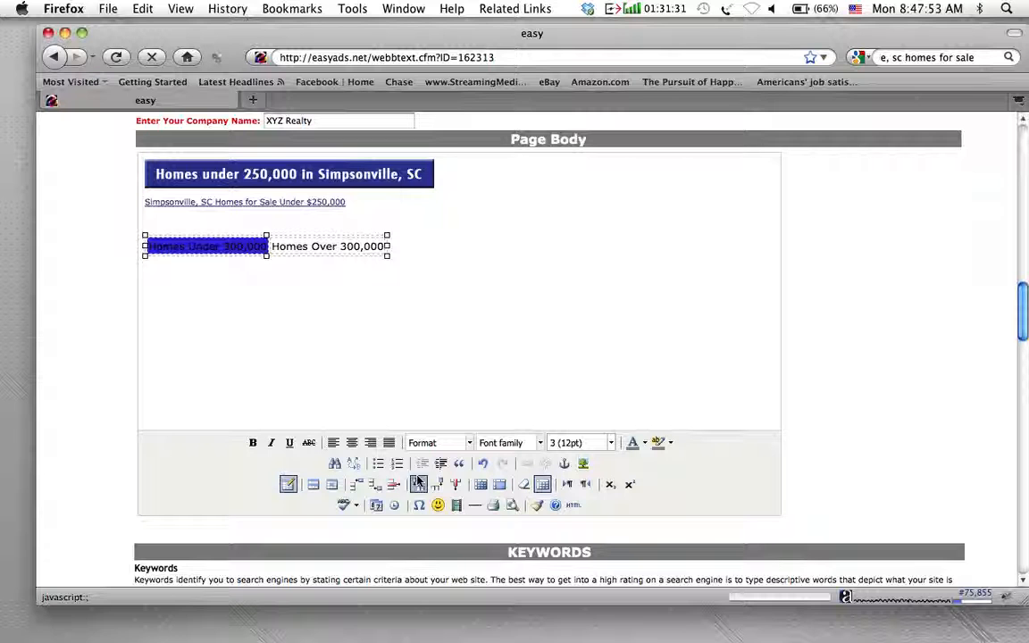
Step: Change the "Homes Under 300,000" text color to white
triple_click(201, 248)
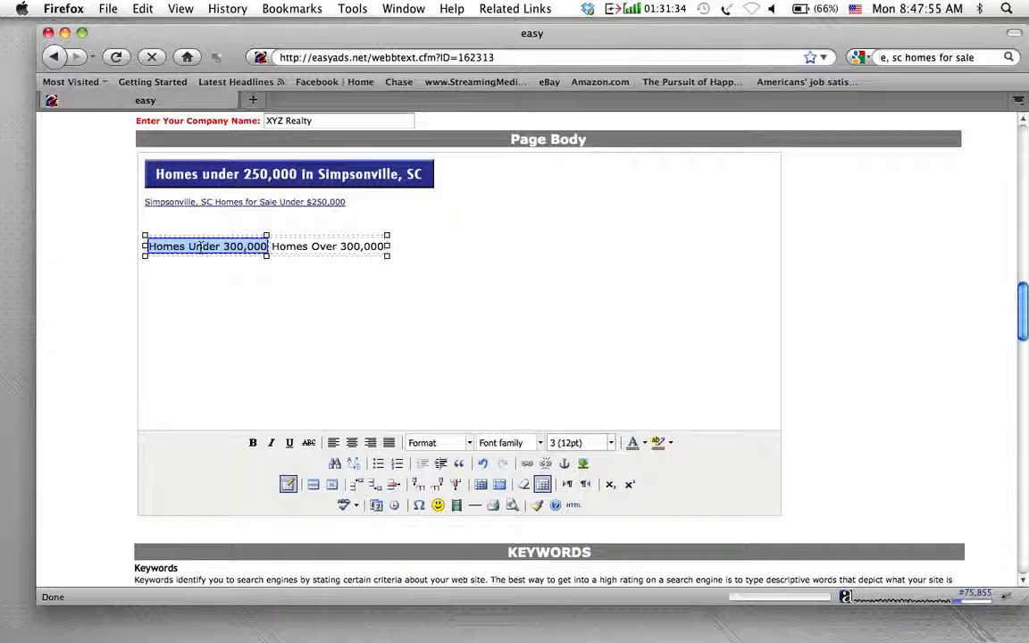
left_click(645, 443)
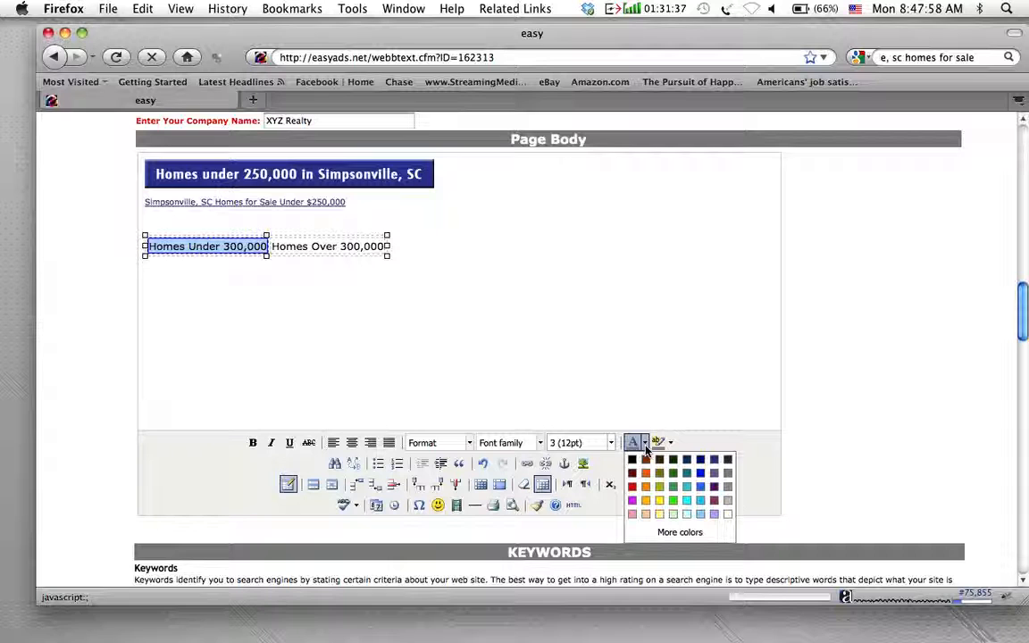
left_click(727, 514)
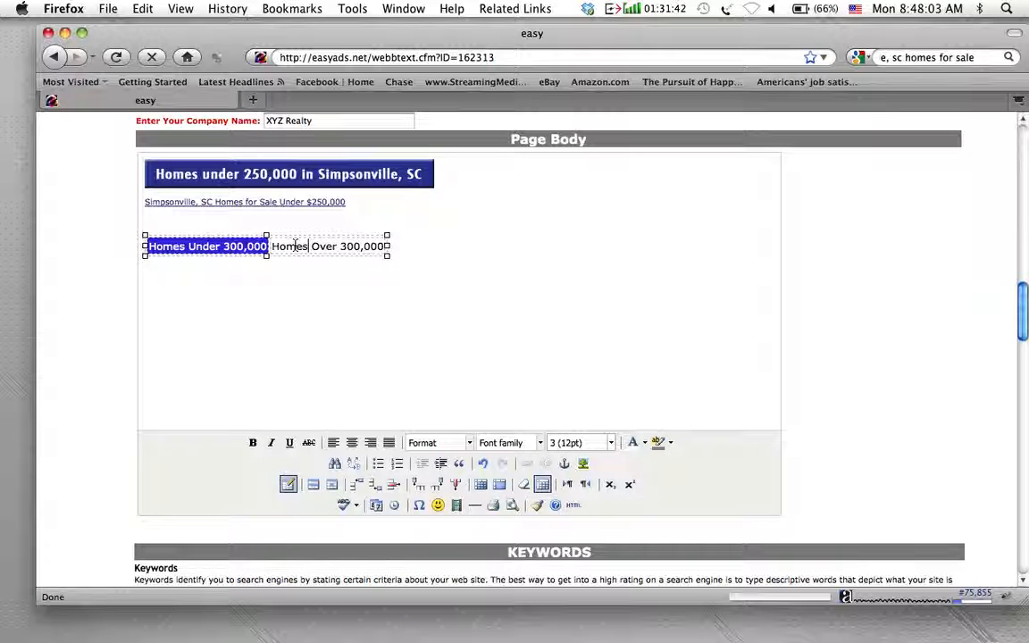
Step: Set the background color of the "Homes Over 300,000" cell to green #26e01e
left_click(331, 484)
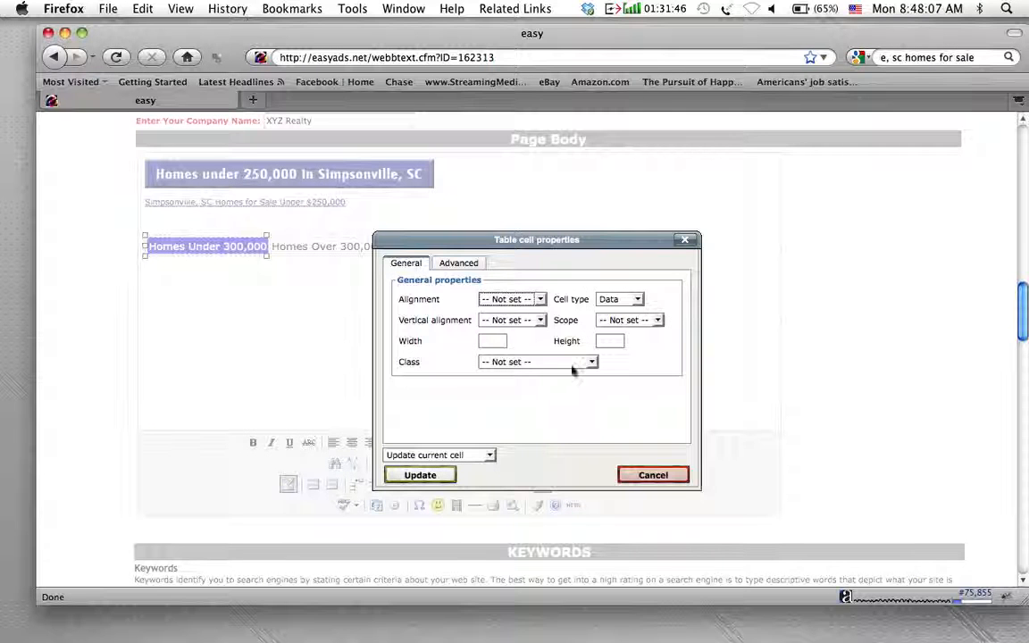
left_click(468, 266)
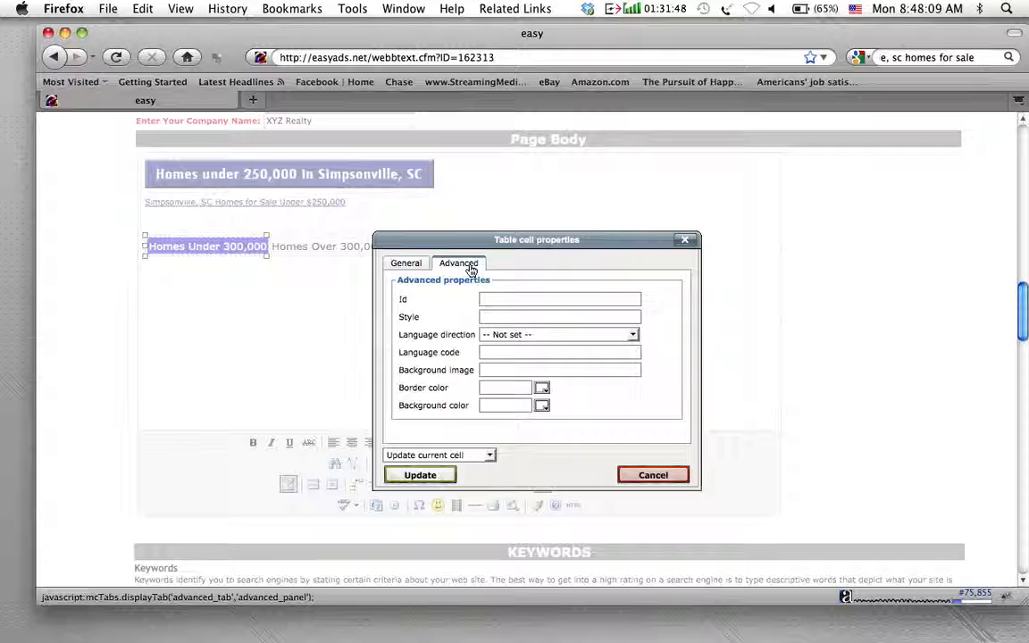
left_click(542, 406)
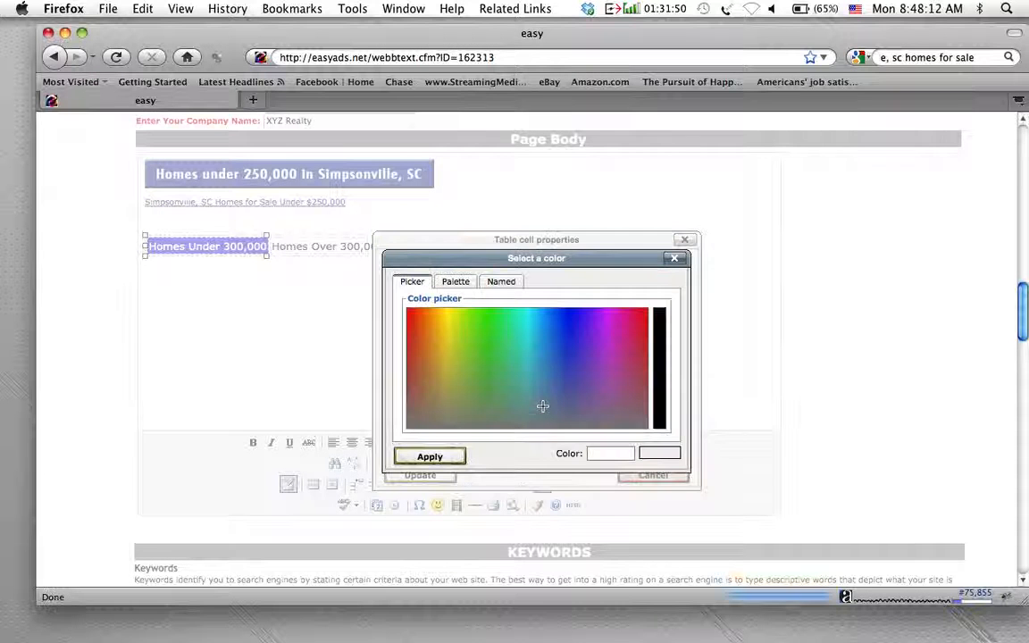
left_click(485, 336)
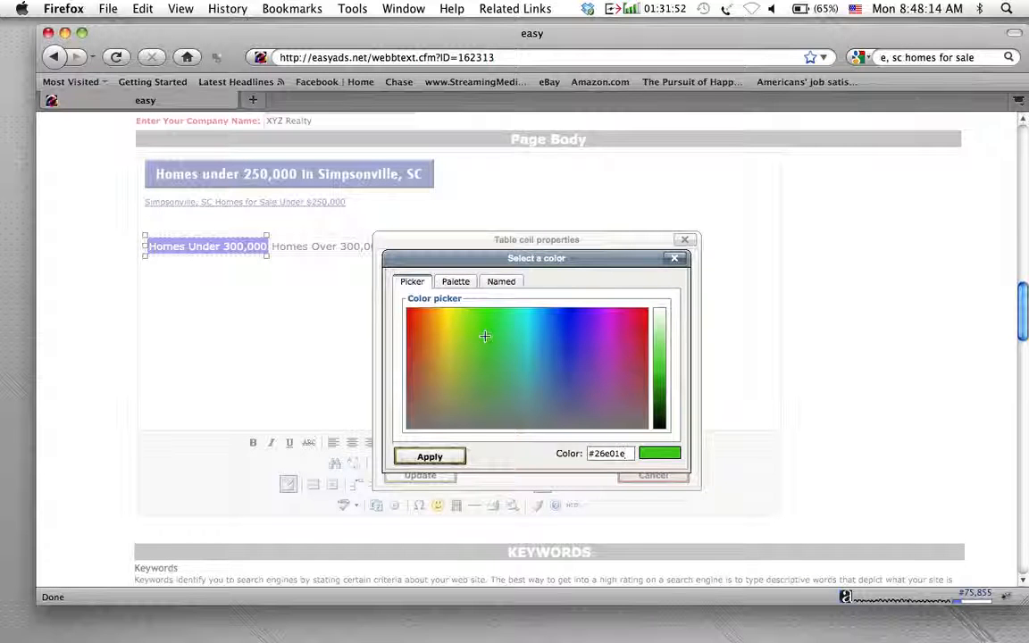
left_click(427, 457)
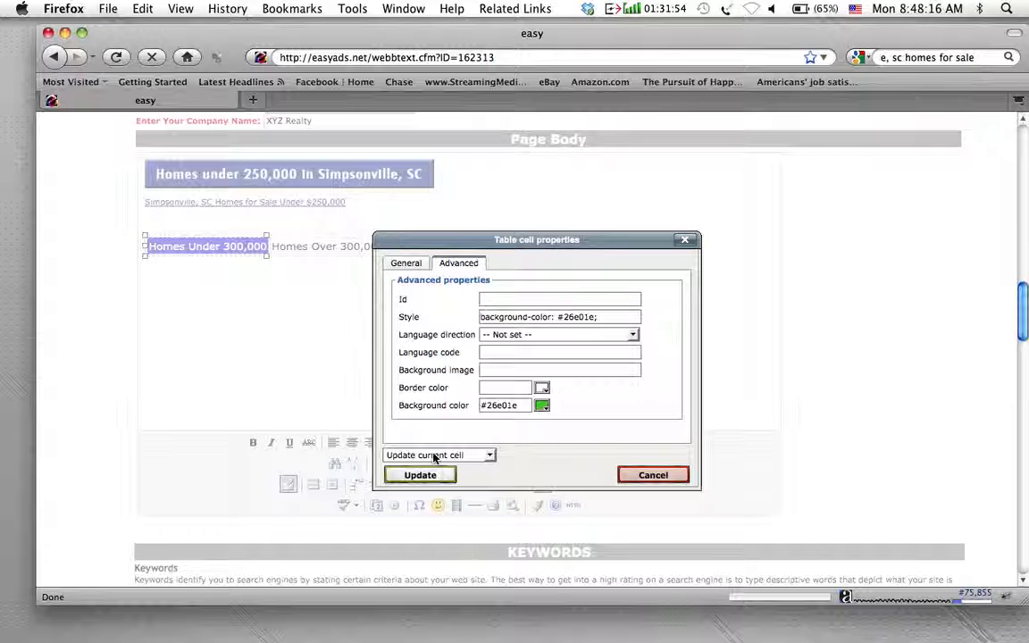
left_click(413, 474)
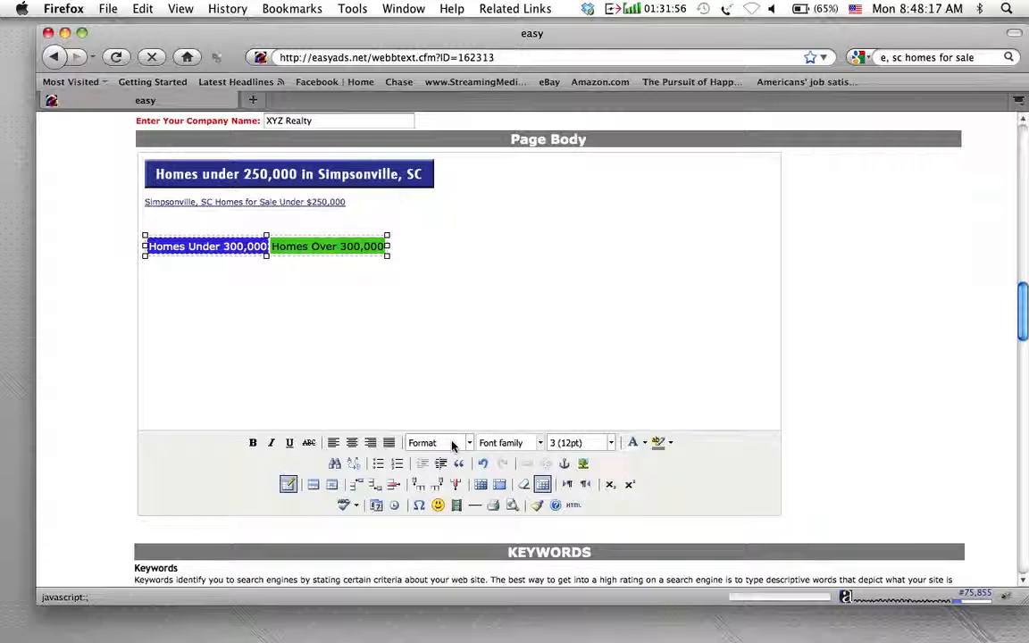
Step: Change the "Homes Over 300,000" text color to white
triple_click(314, 246)
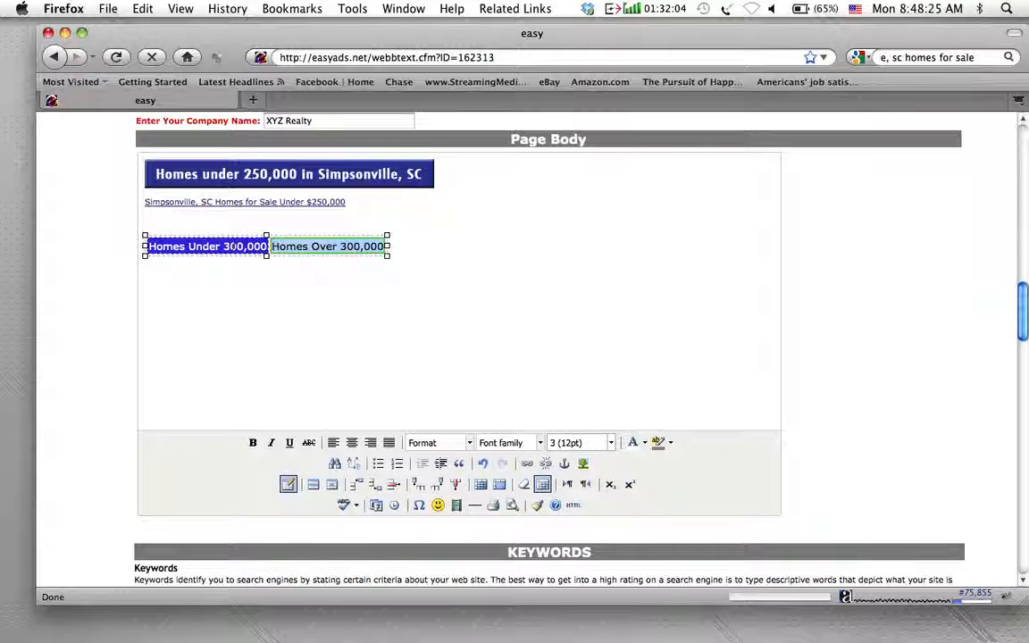
left_click(234, 245)
double_click(297, 249)
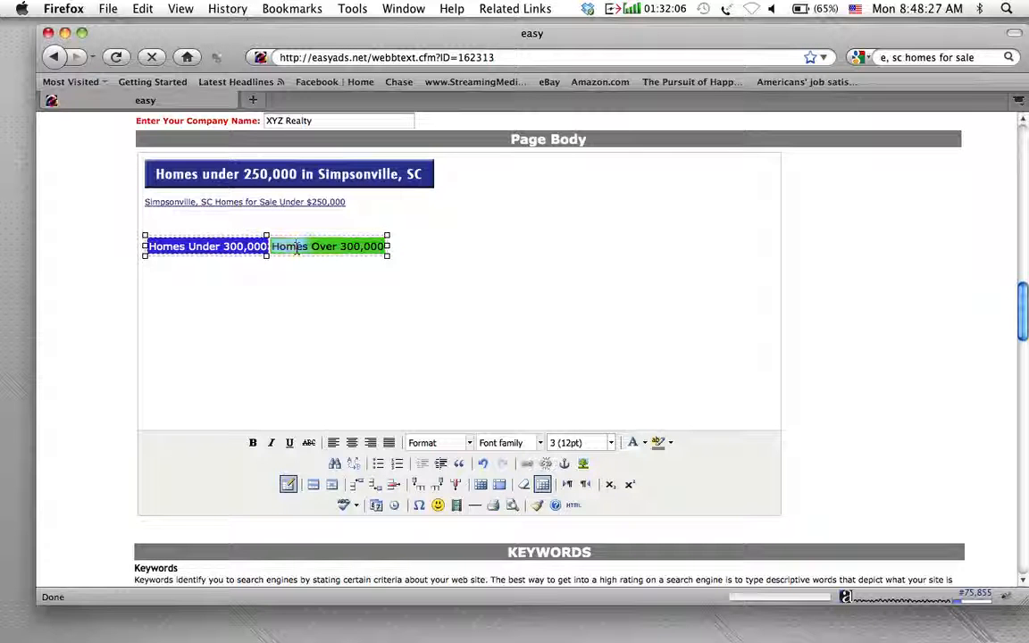
triple_click(297, 248)
left_click(637, 444)
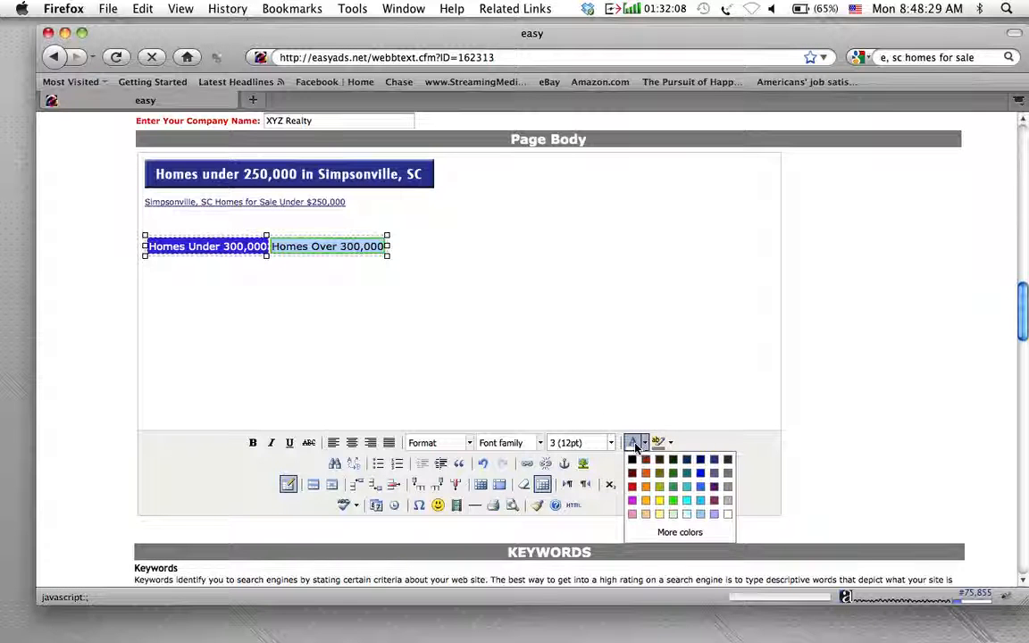
left_click(636, 444)
left_click(446, 283)
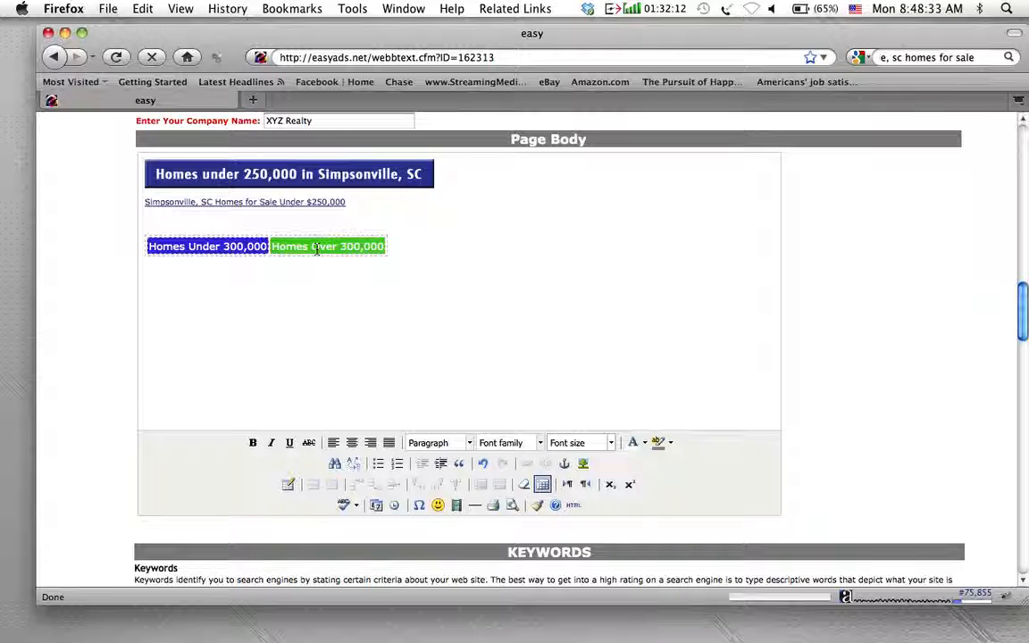
Step: Set the cellpadding and the cellspacing of the two-cell table to 4 each
left_click(272, 258)
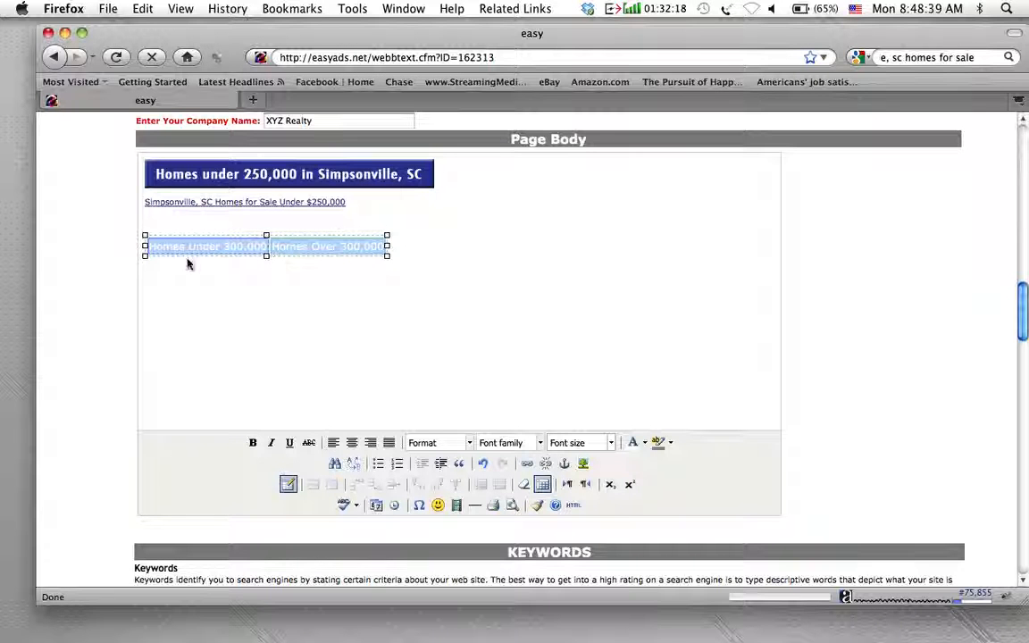
left_click(287, 483)
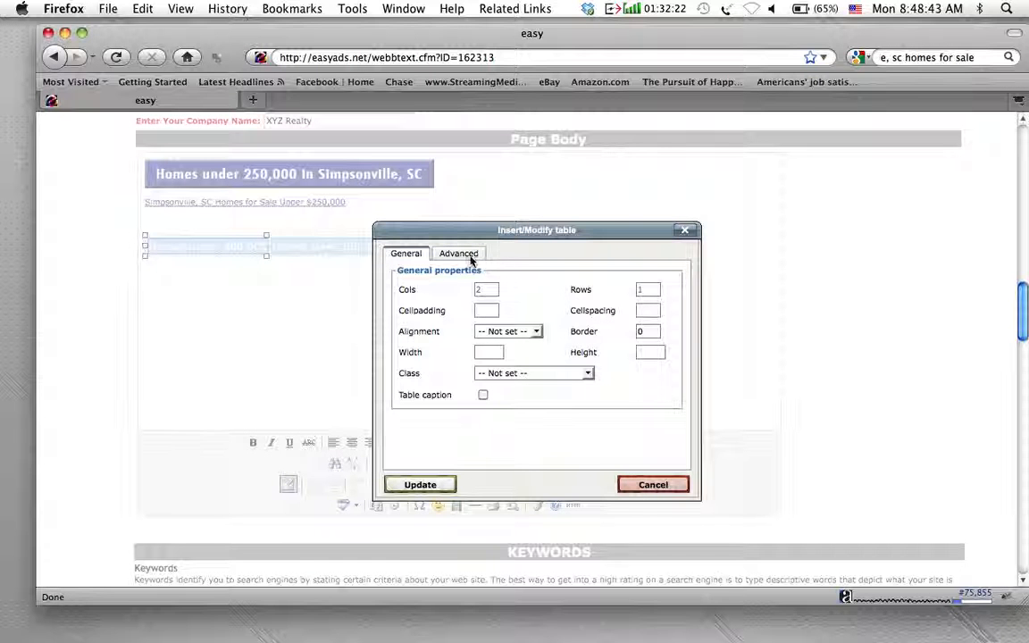
left_click(489, 310)
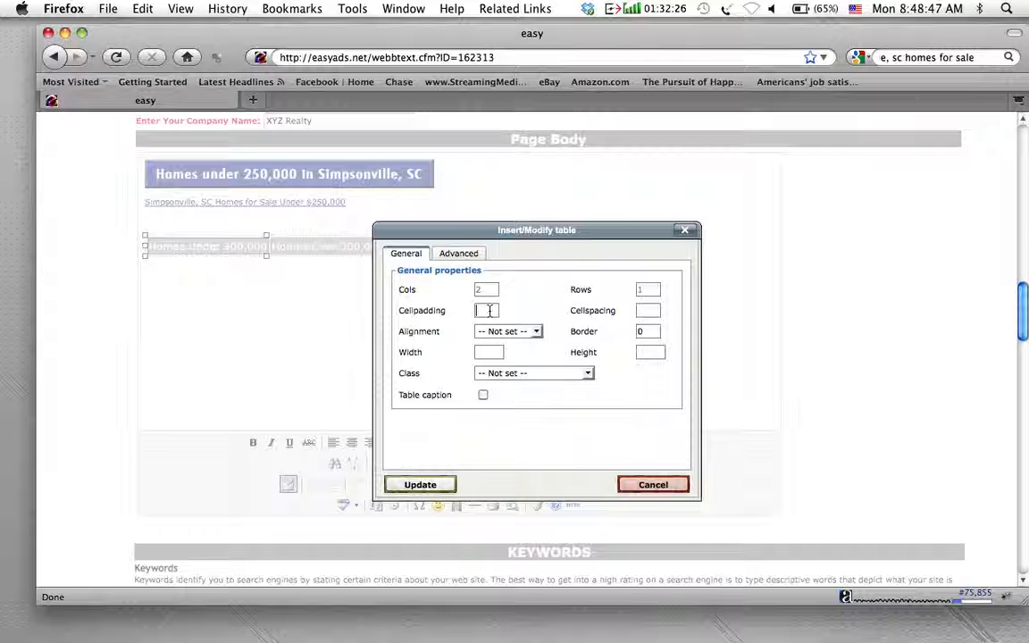
type("4")
left_click(649, 311)
type("4")
left_click(421, 485)
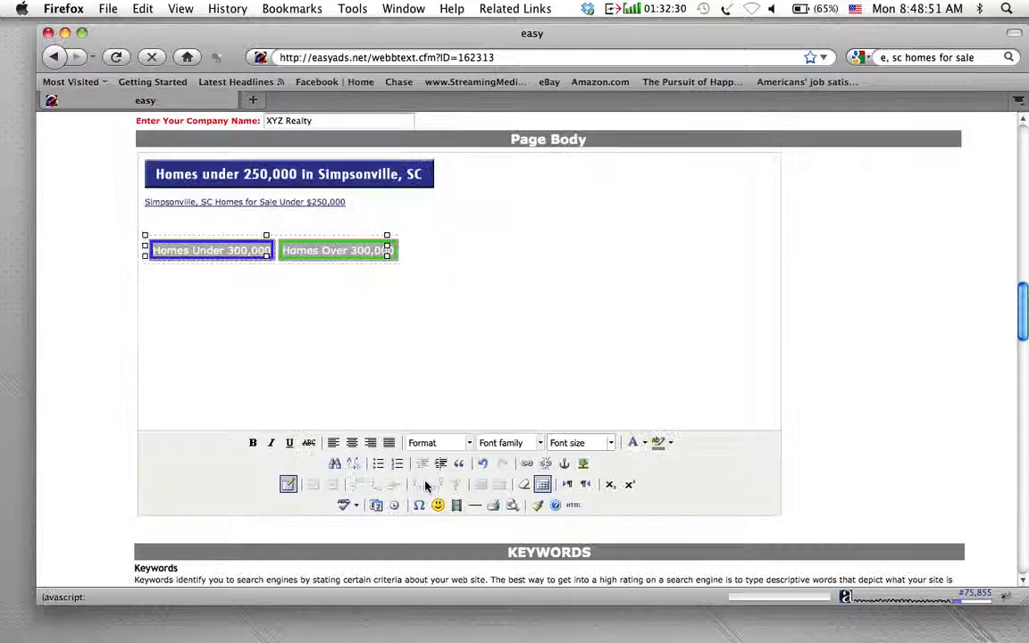
left_click(342, 331)
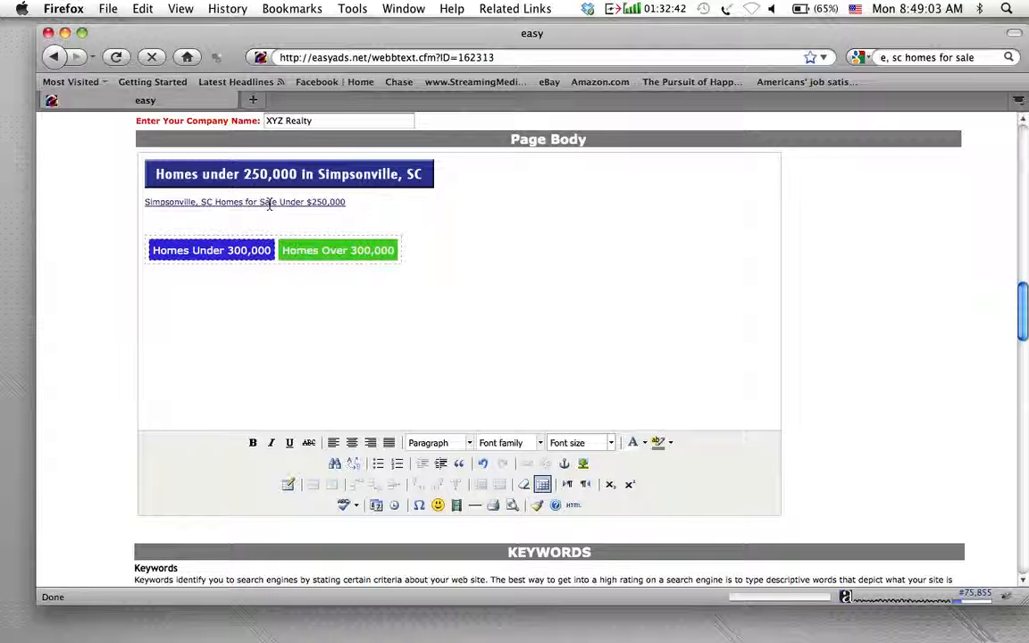
Step: Select the "Homes Under 300,000" text in the table and open the link settings for it
left_click(248, 250)
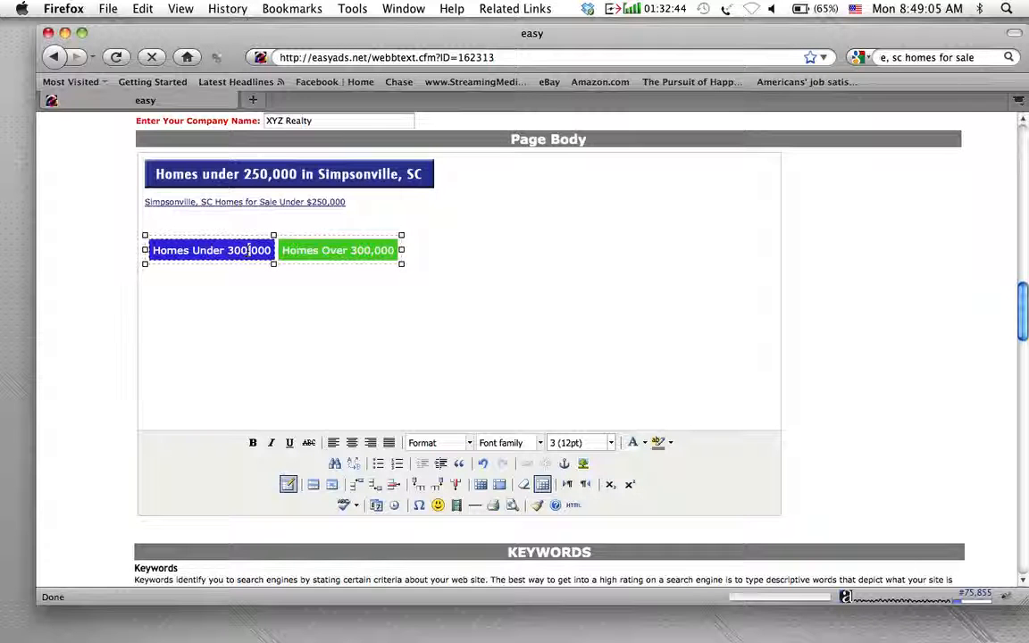
left_click_drag(271, 251, 150, 251)
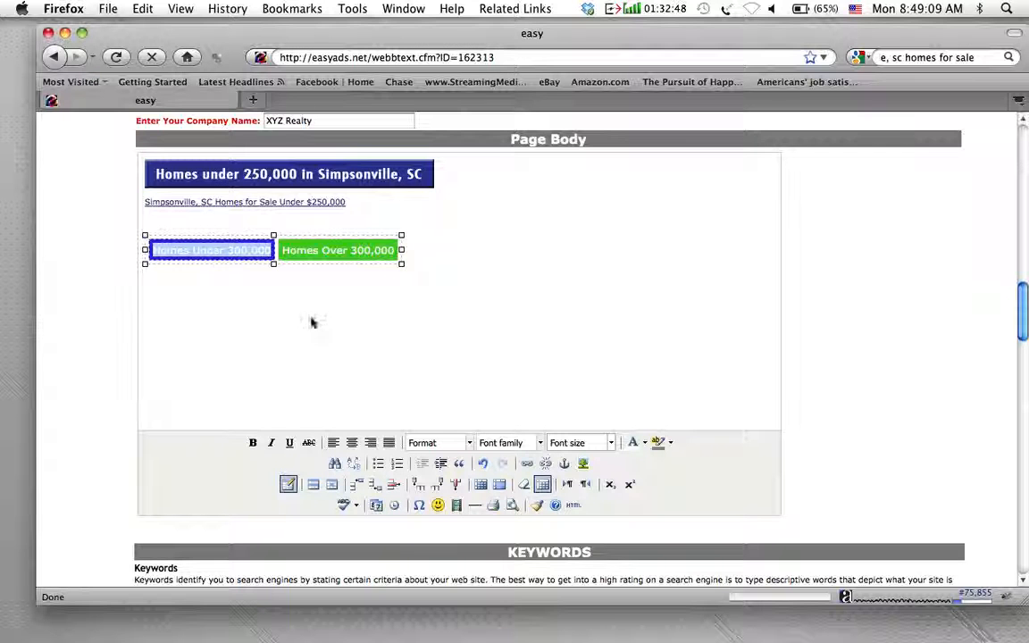
left_click(527, 464)
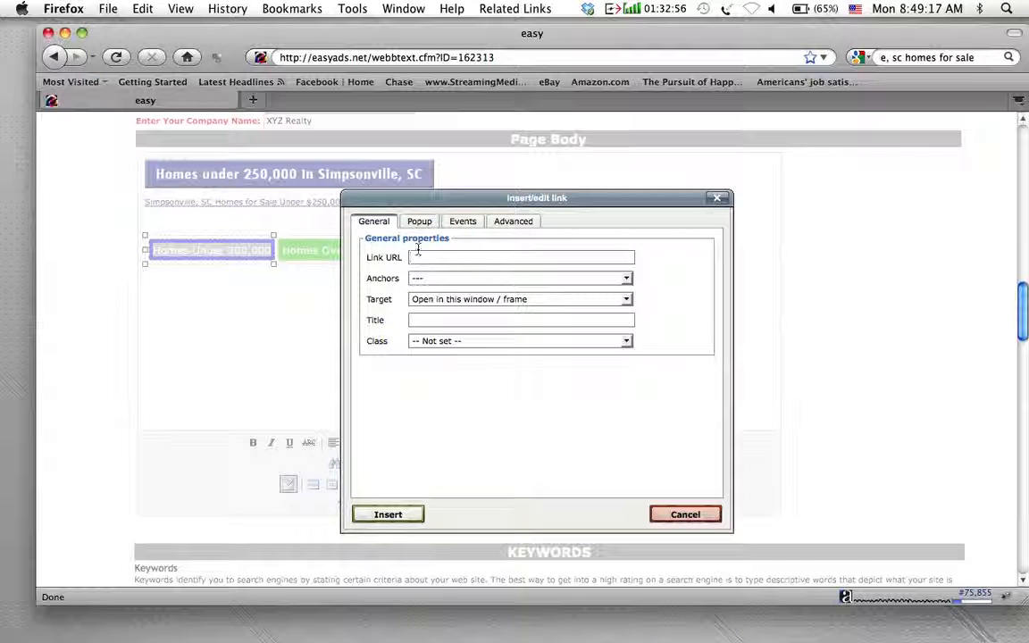
Step: Open the realtor's live website in a new browser tab
left_click(253, 100)
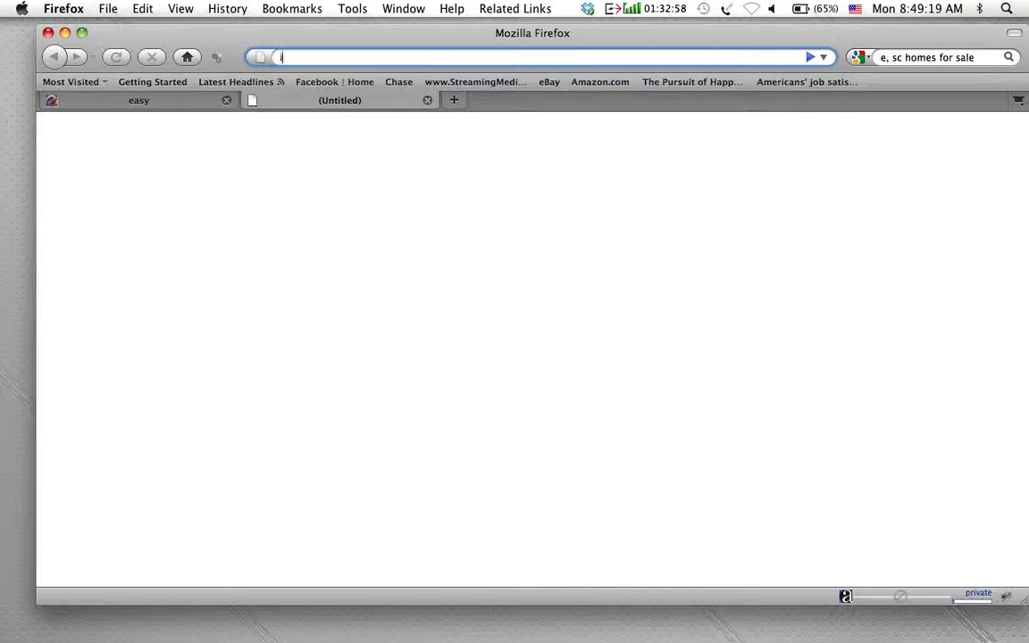
type("iangr")
key("Down")
key("Return")
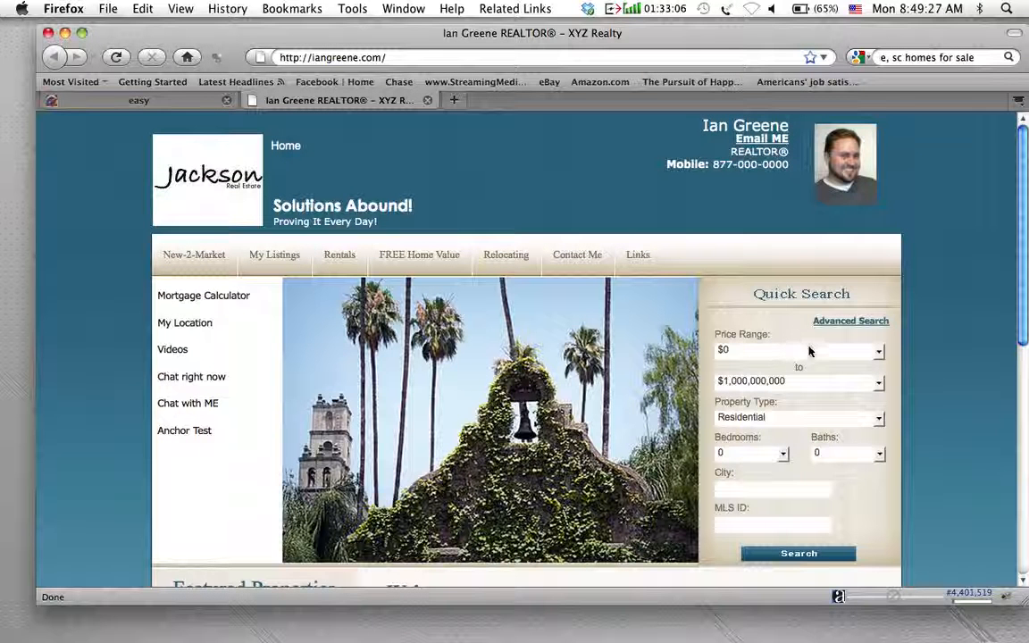
Step: Run a quick search for residential properties priced from $0 to $300,000
left_click(878, 384)
scroll(795, 333, "down", 9)
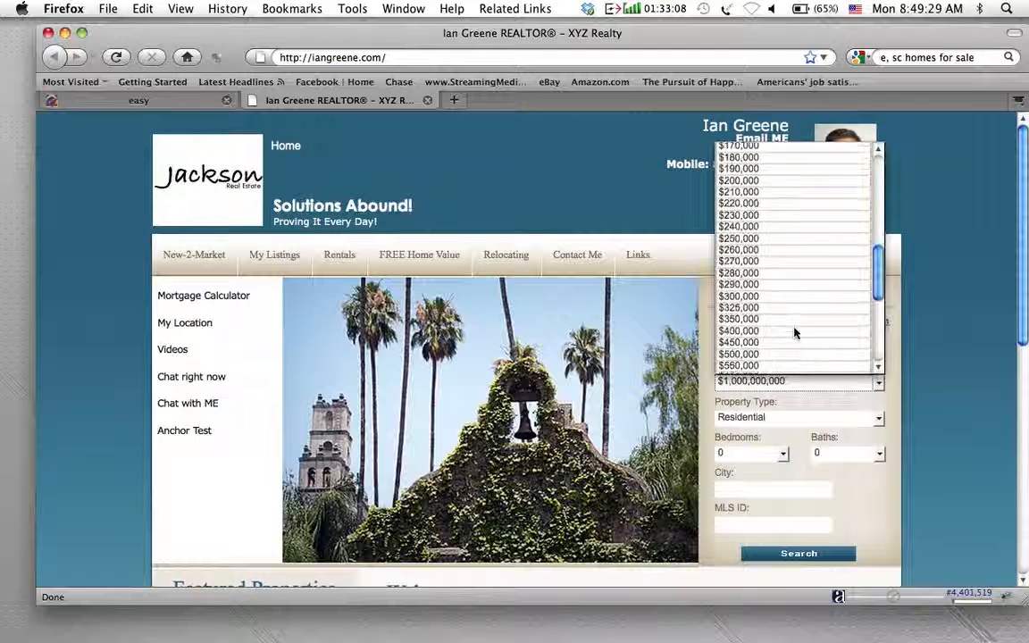
left_click(742, 296)
scroll(920, 417, "down", 2)
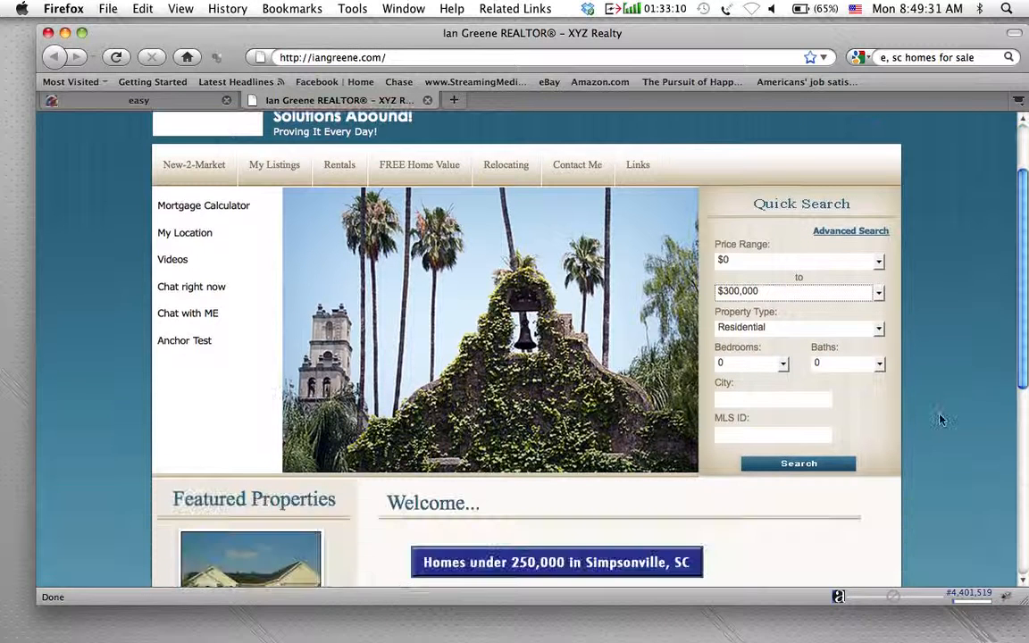
left_click(801, 465)
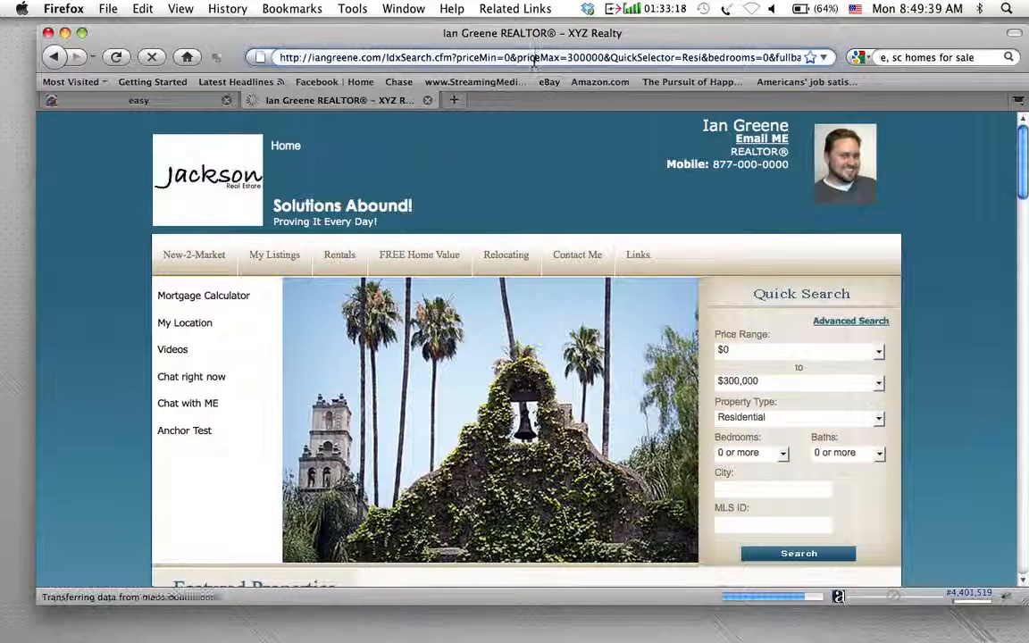
Step: Copy the search results page address and insert it as the link URL of the "Homes Under 300,000" text
left_click(534, 57)
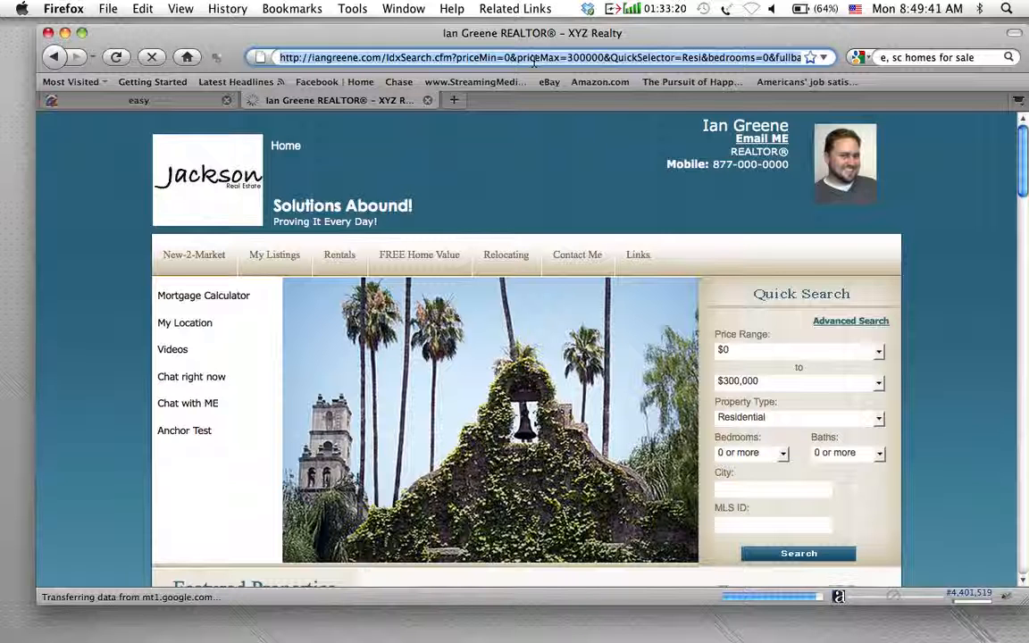
right_click(534, 57)
left_click(565, 108)
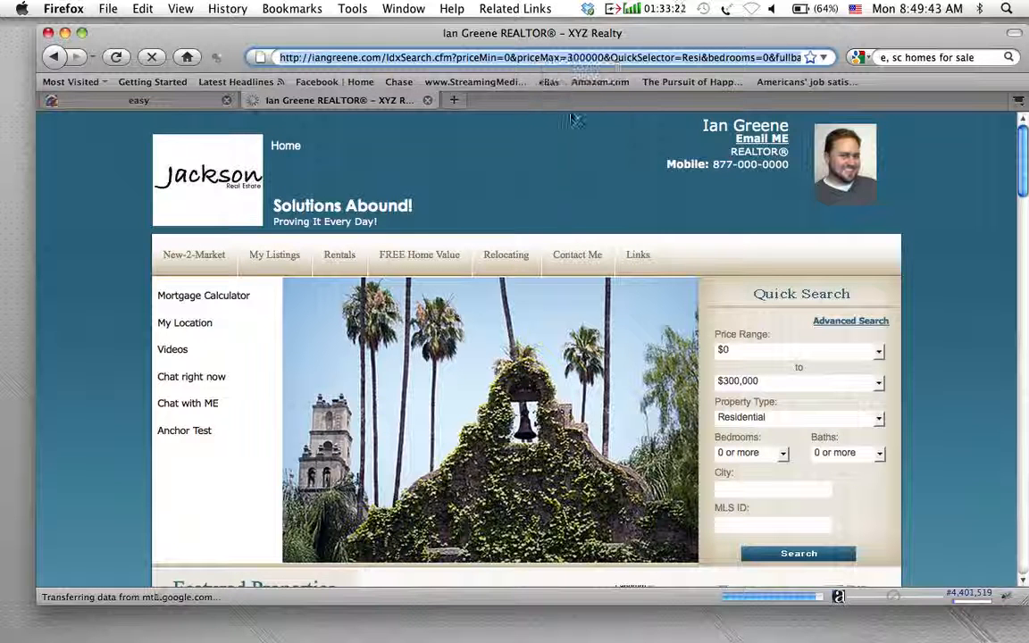
left_click(164, 102)
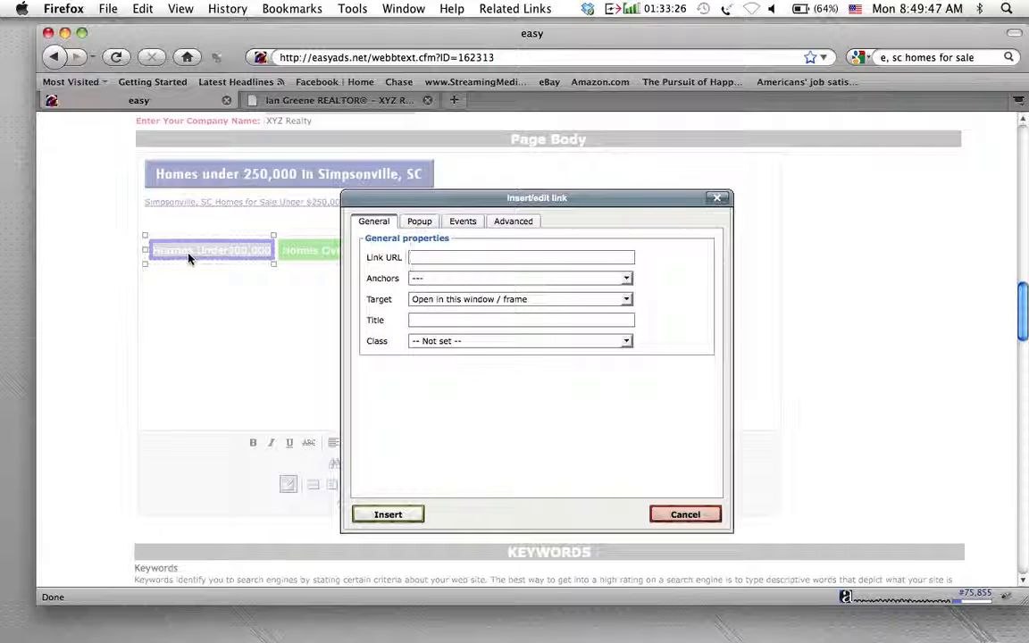
right_click(420, 258)
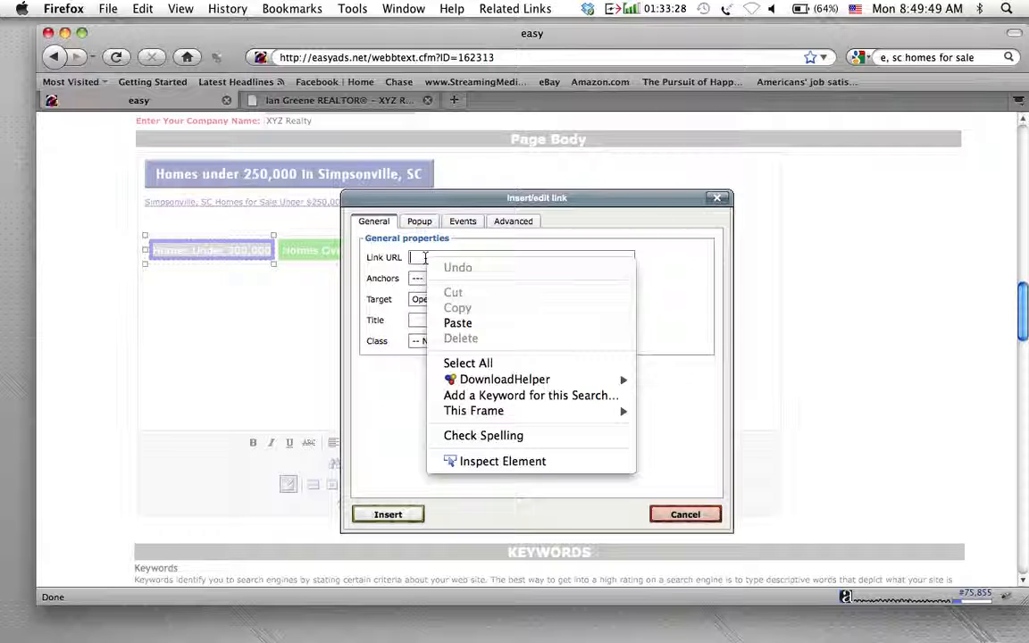
left_click(459, 322)
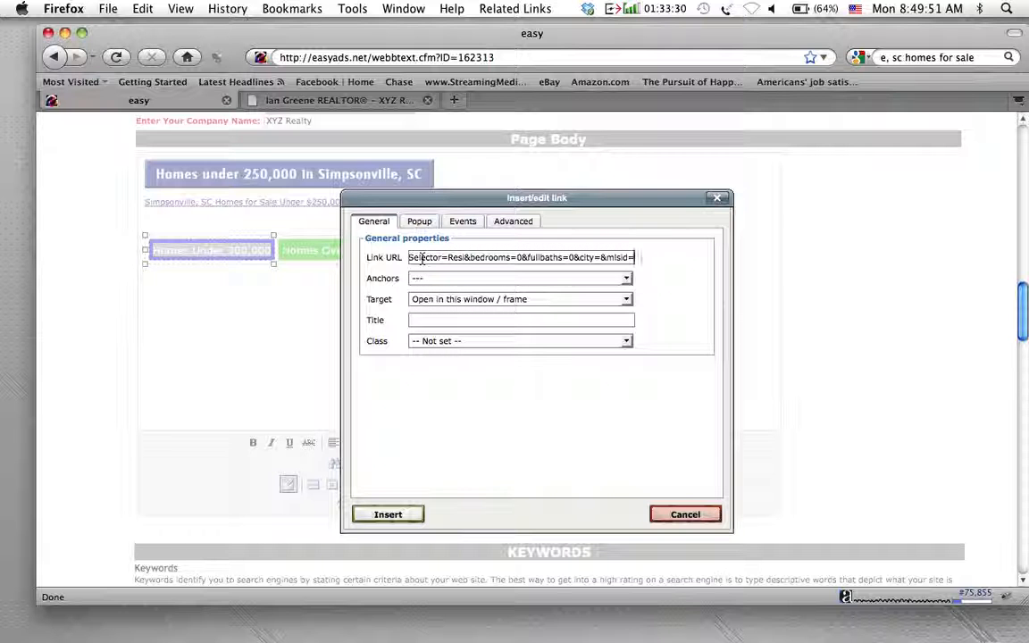
left_click(384, 514)
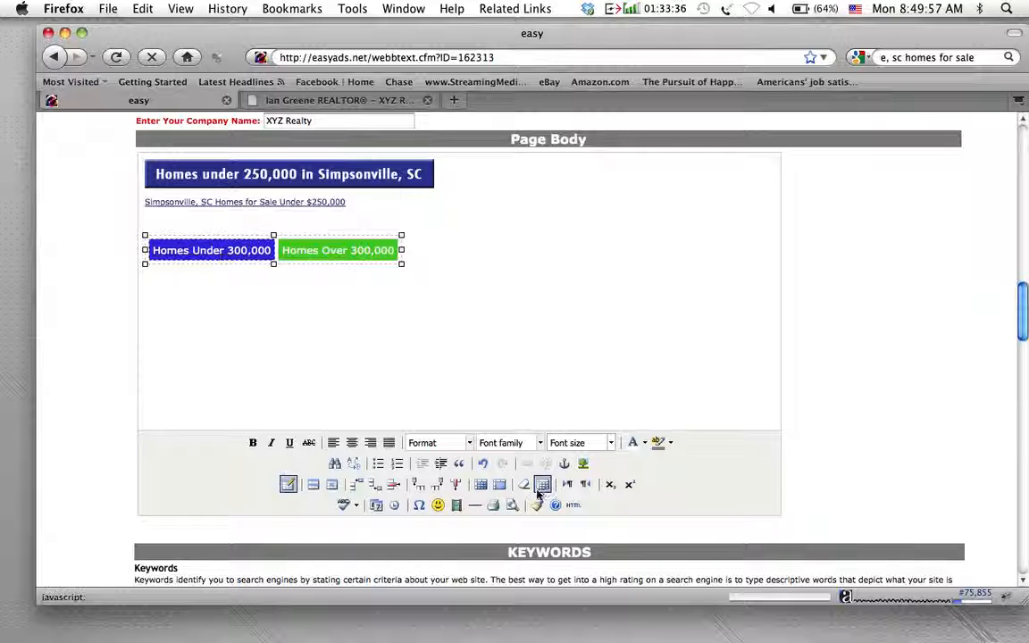
Step: Preview the page body to check the link on the "Homes Under 300,000" label, and close the preview
left_click(512, 504)
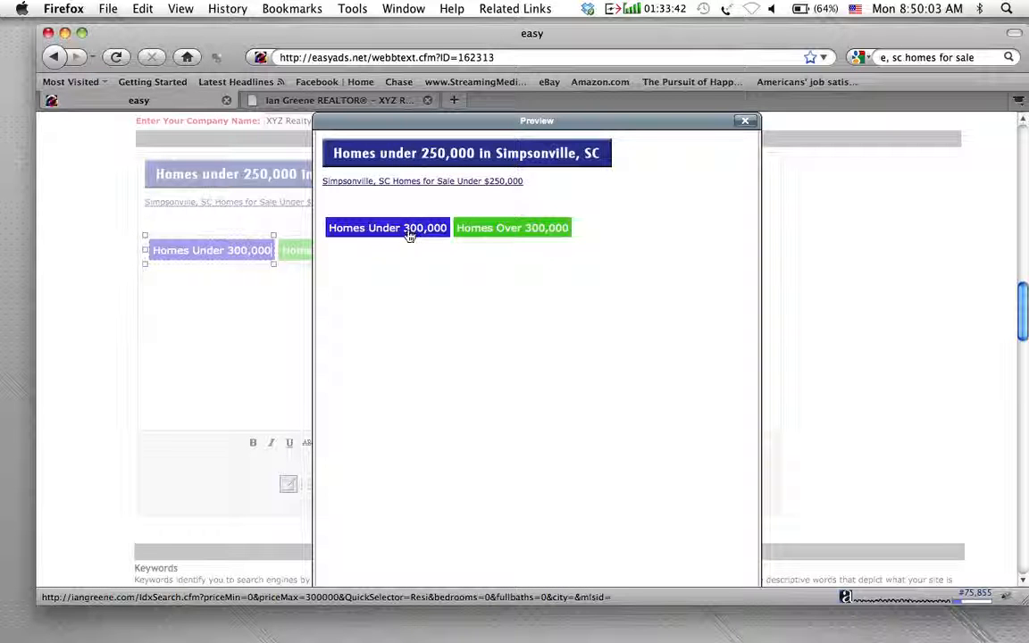
left_click(745, 124)
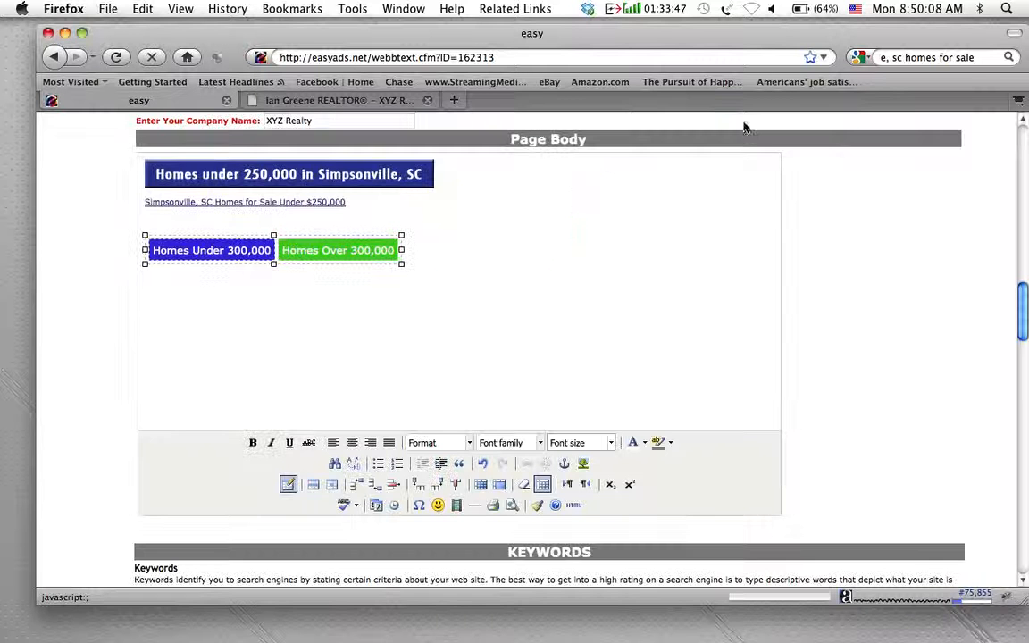
left_click(219, 260)
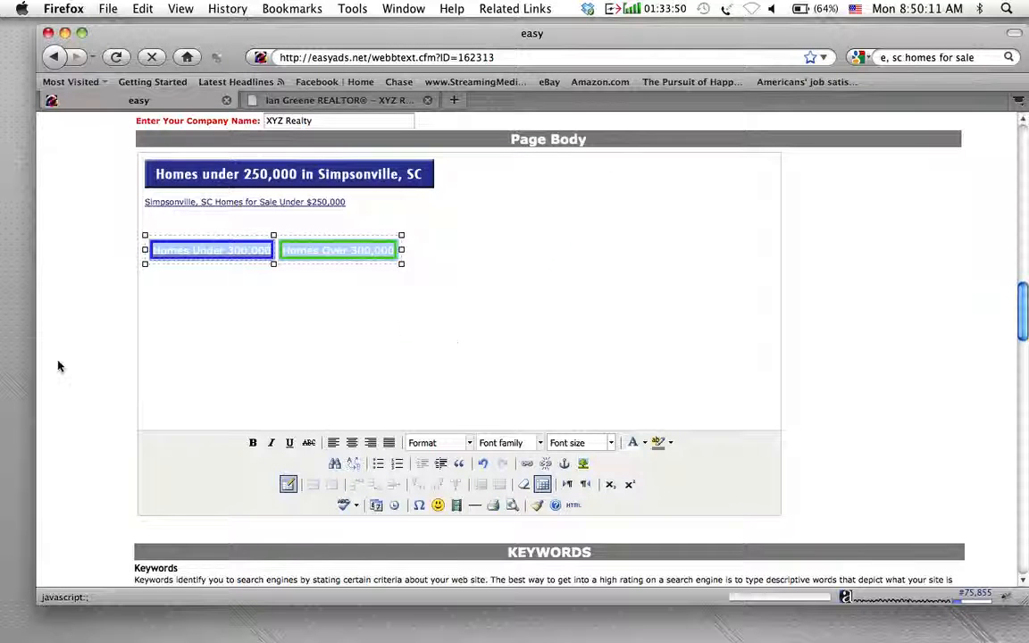
Step: Build the webpage with the edited page body and open the published site
scroll(100, 368, "down", 20)
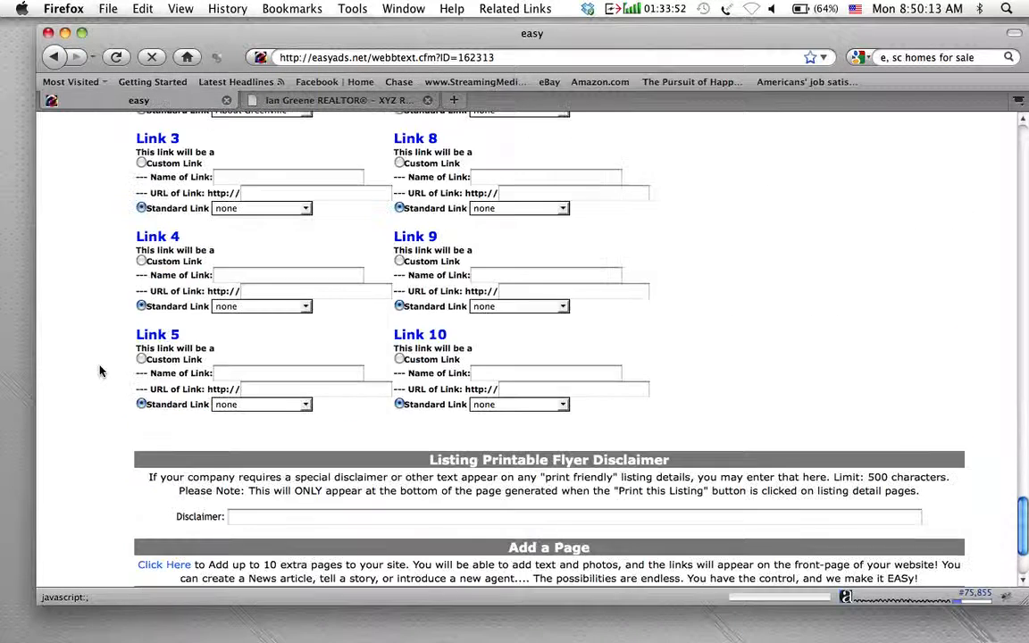
scroll(100, 370, "down", 3)
left_click(584, 517)
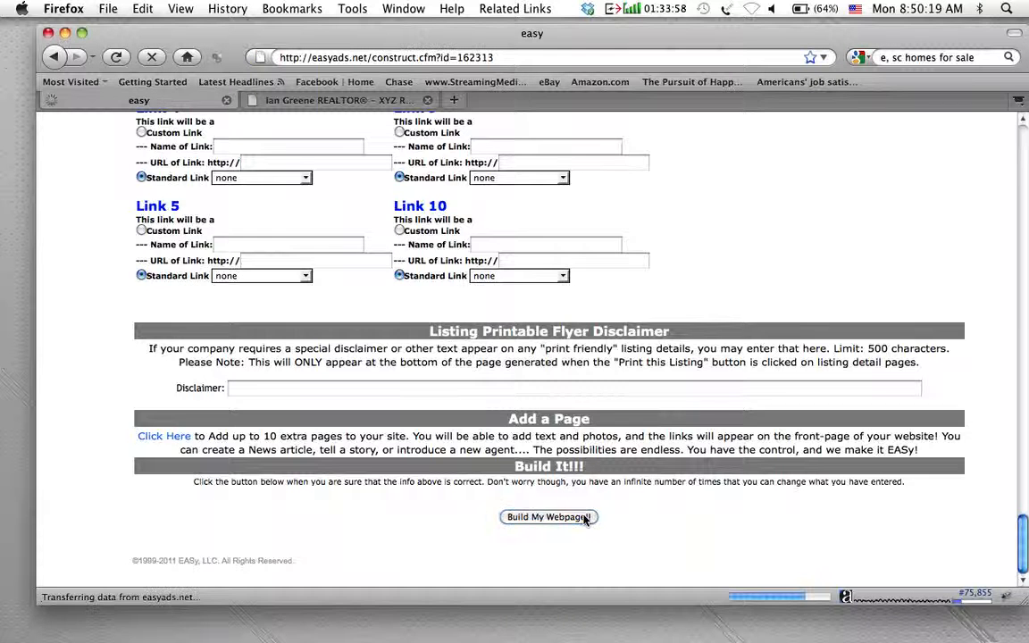
left_click(278, 214)
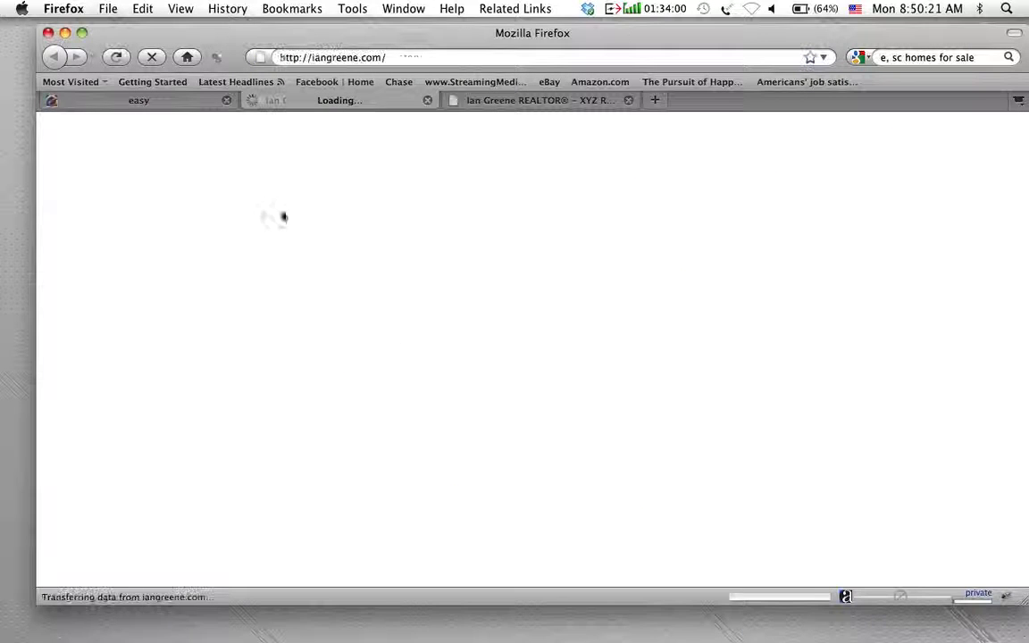
Step: Test the "Homes Under 300,000" link on the published page, look through its listings, and return to the home page
scroll(160, 335, "down", 3)
scroll(160, 335, "down", 3)
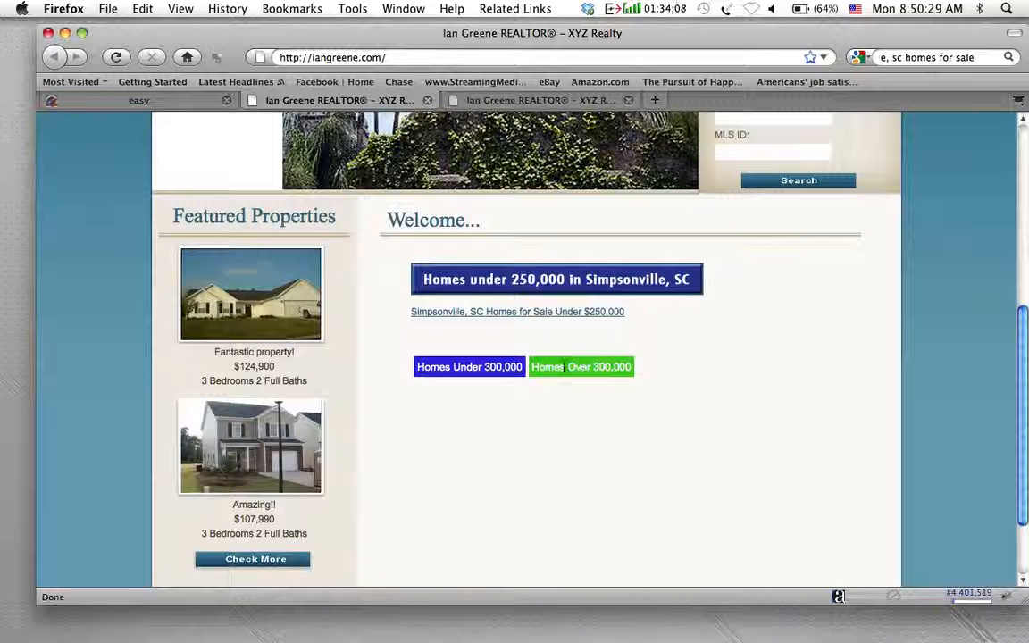
left_click(479, 372)
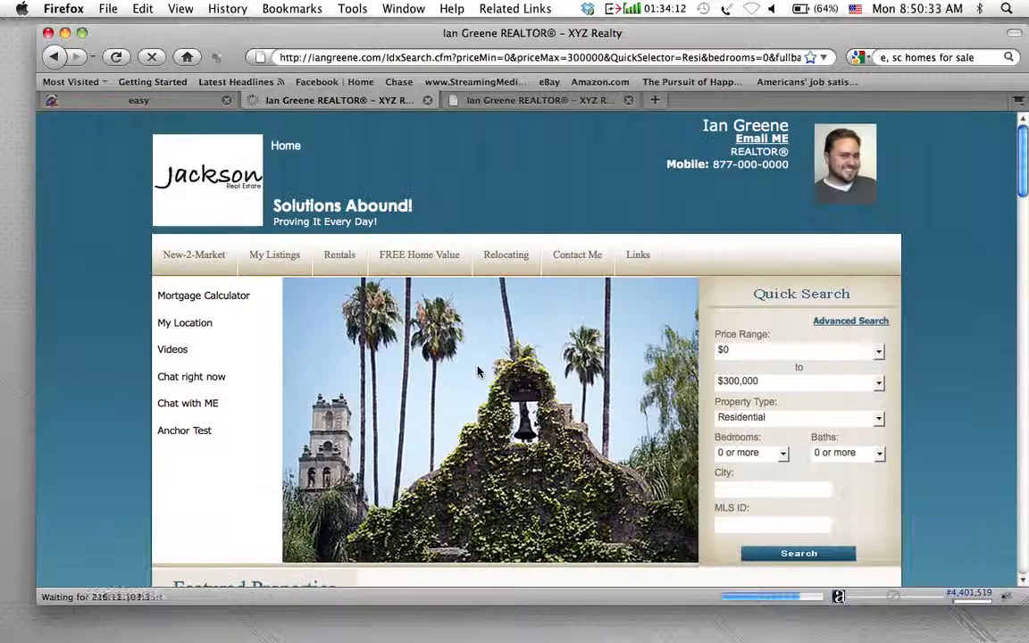
scroll(134, 386, "down", 10)
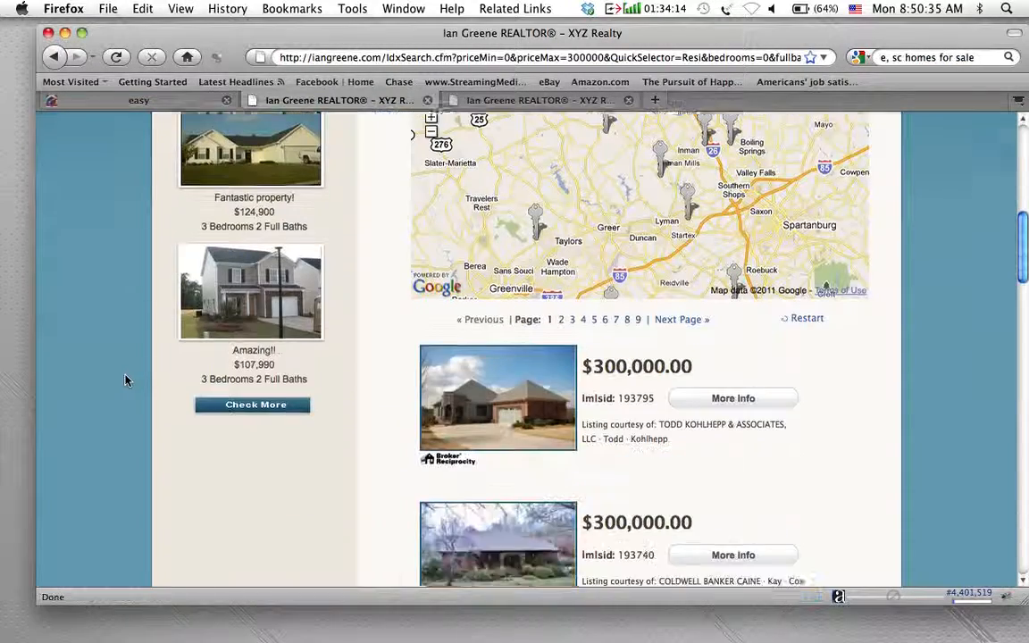
scroll(125, 380, "up", 6)
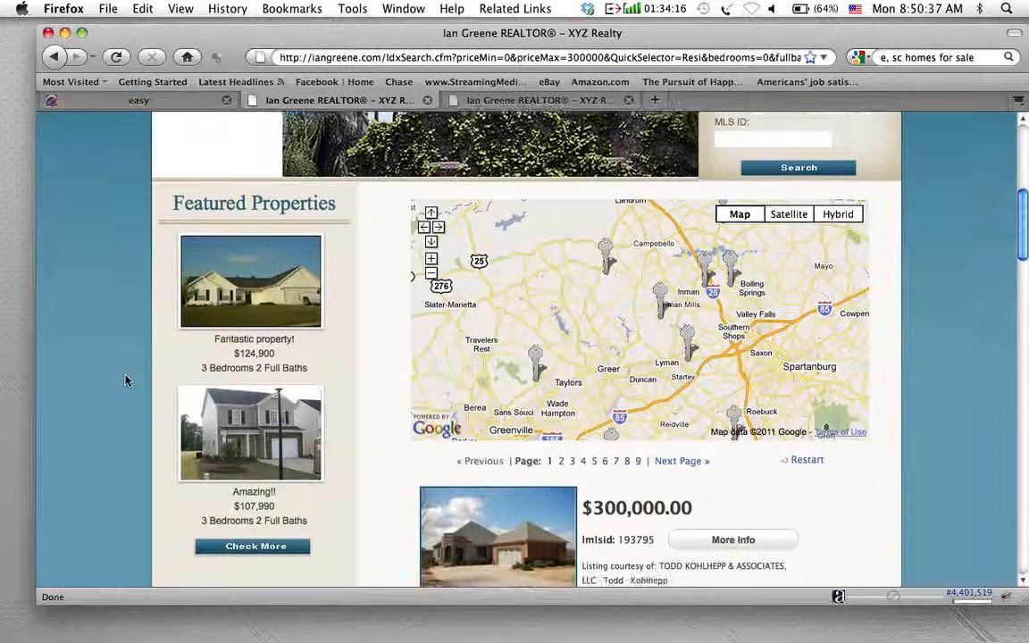
scroll(125, 380, "up", 3)
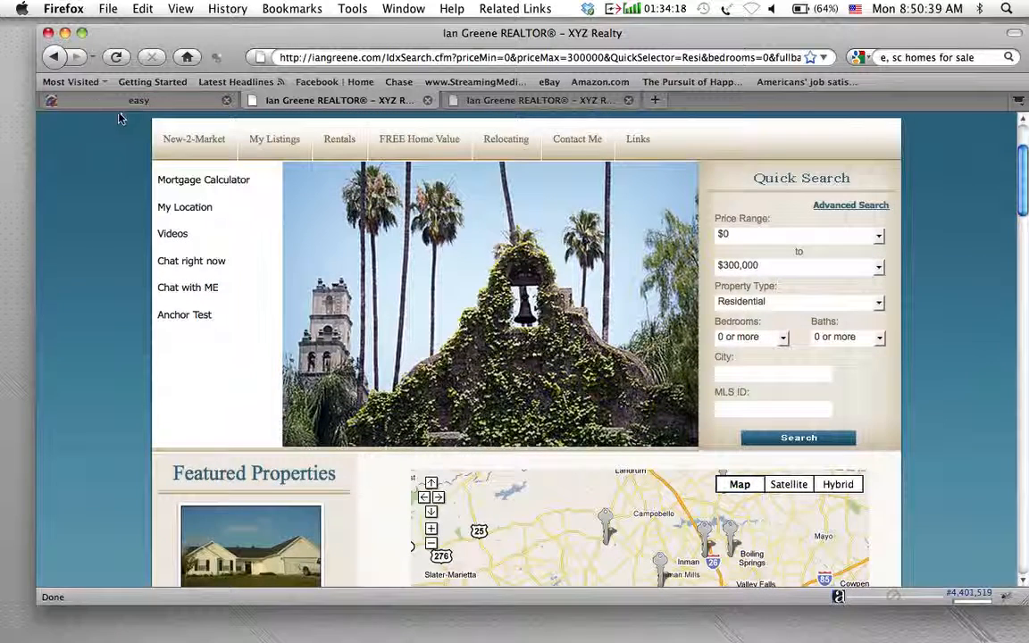
left_click(55, 59)
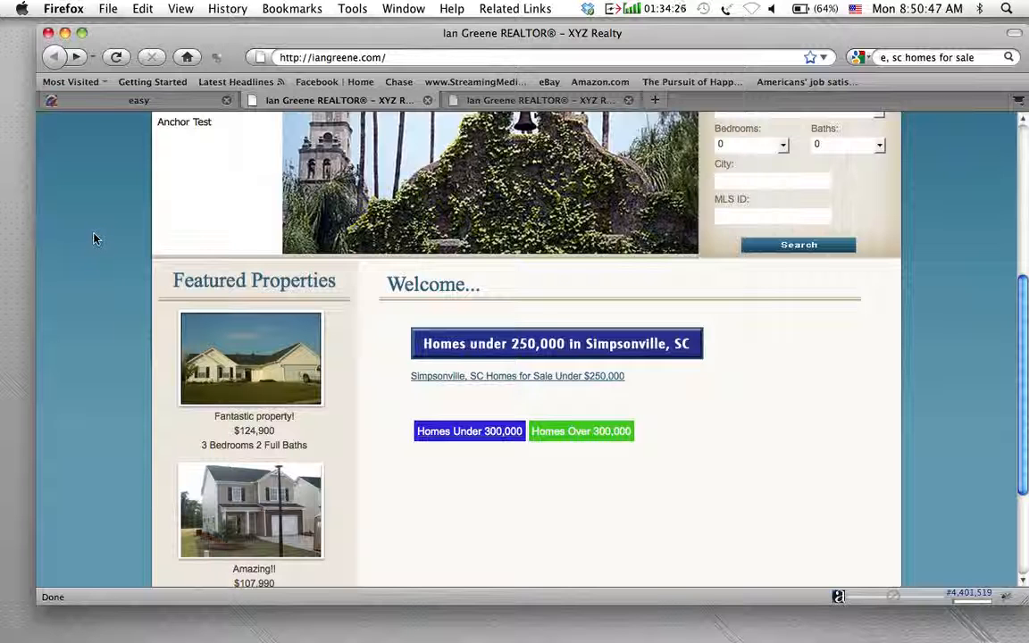
mouse_move(556, 635)
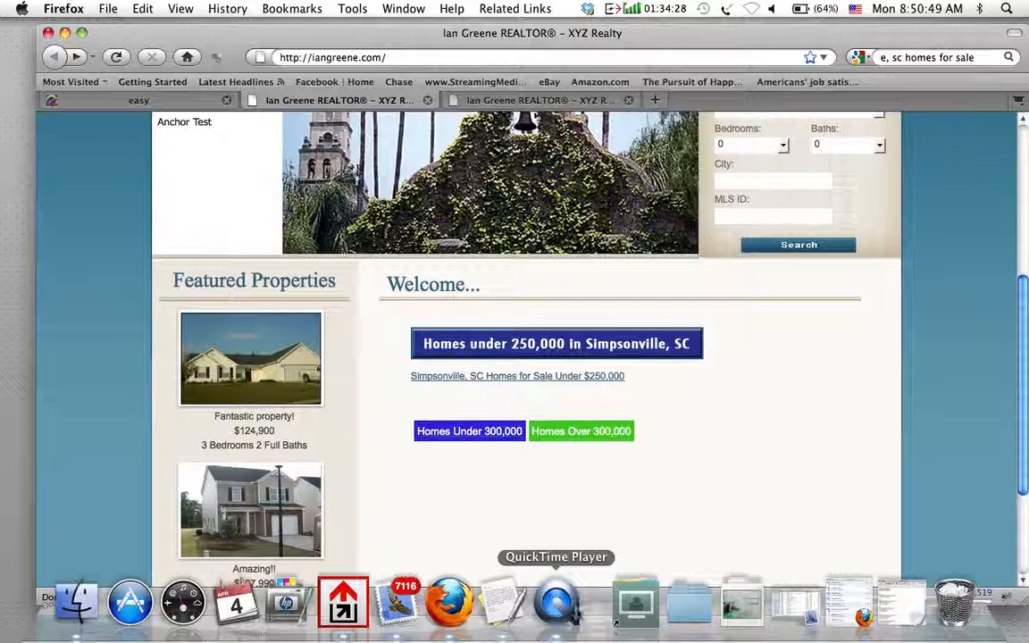